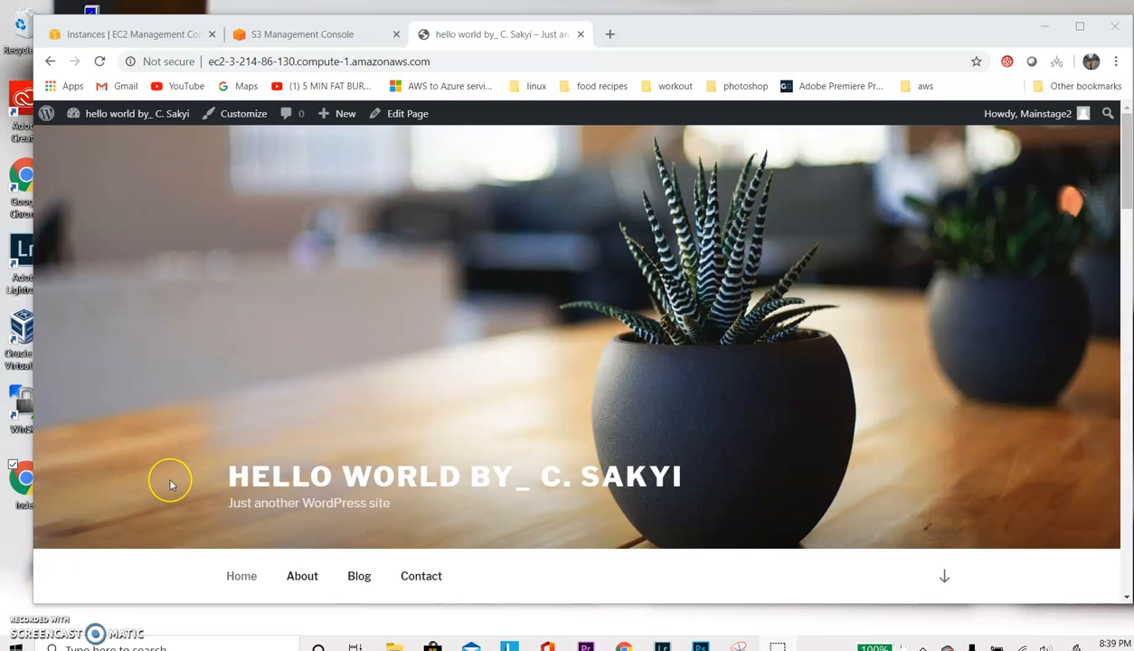
# - Preview the index.html file from the desktop in the browser, then close the preview
pyautogui.doubleClick(19, 479)
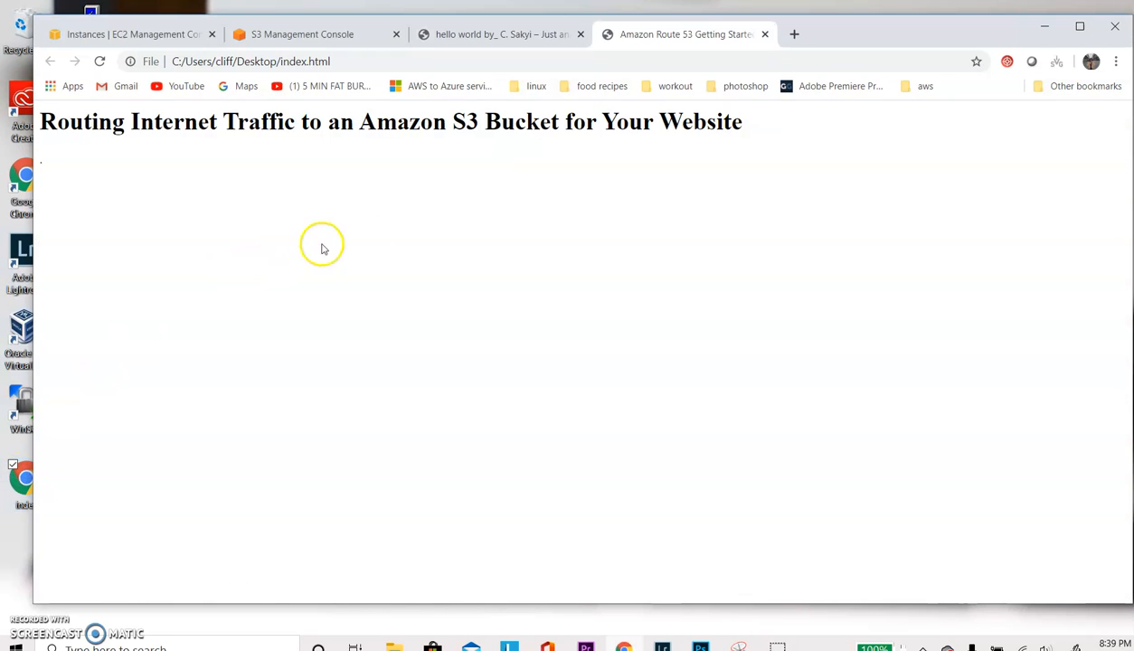
pyautogui.click(765, 35)
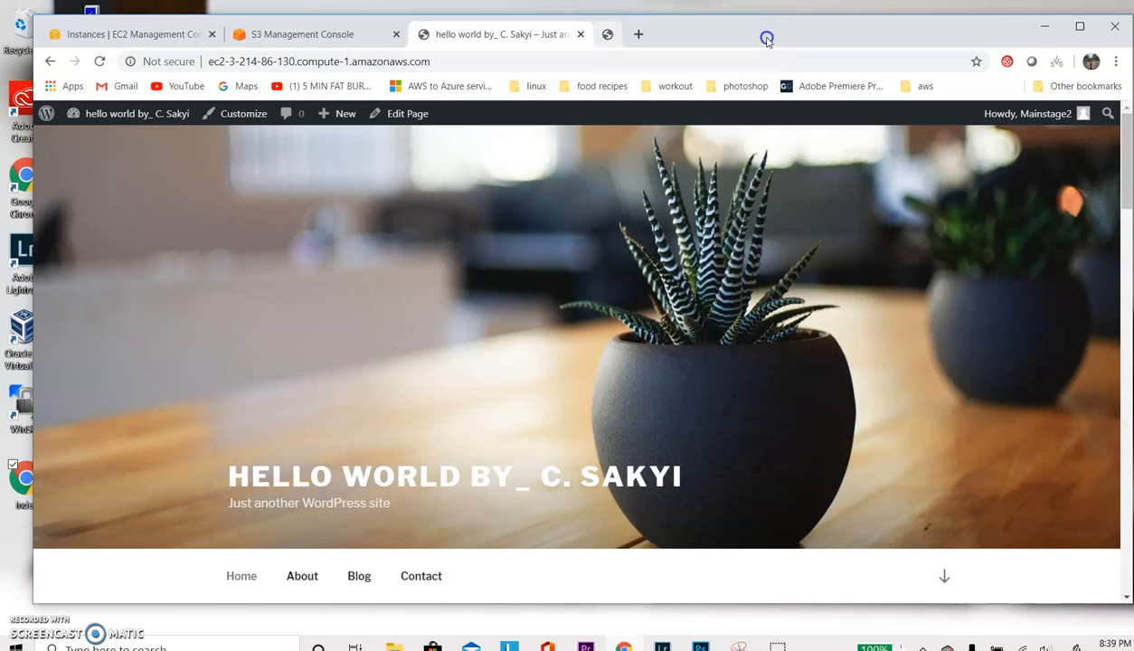
# - Start a new bucket in the S3 console and name it hatedatiluvit.com
pyautogui.click(339, 34)
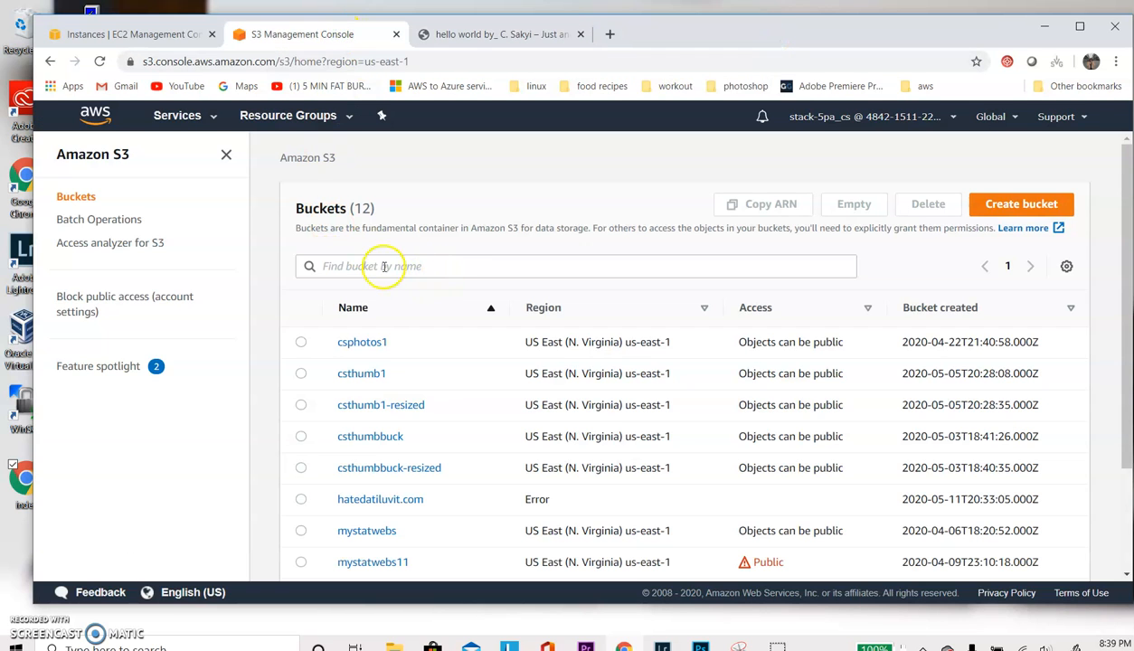
pyautogui.click(994, 204)
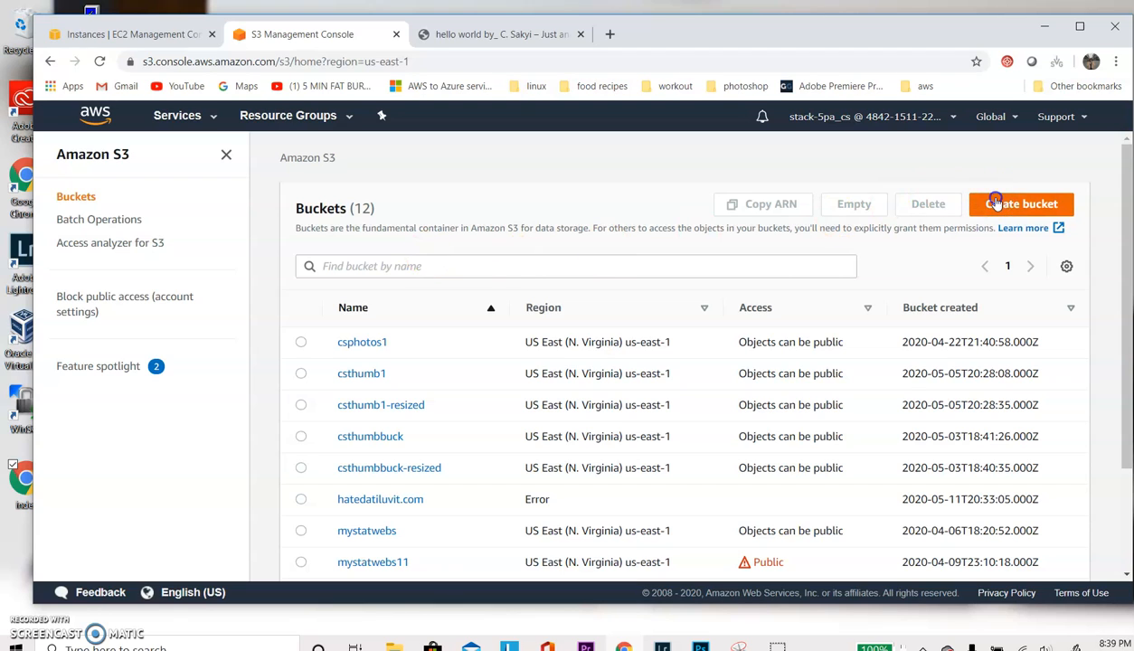
pyautogui.click(214, 310)
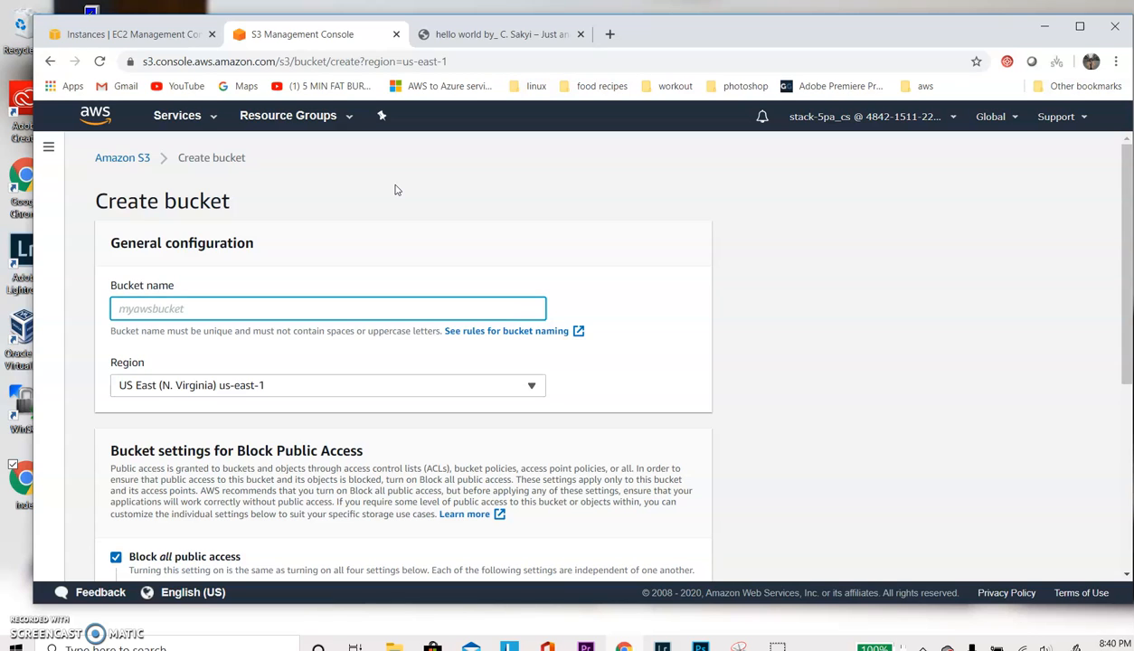
pyautogui.write('hatedatiluvit.com')
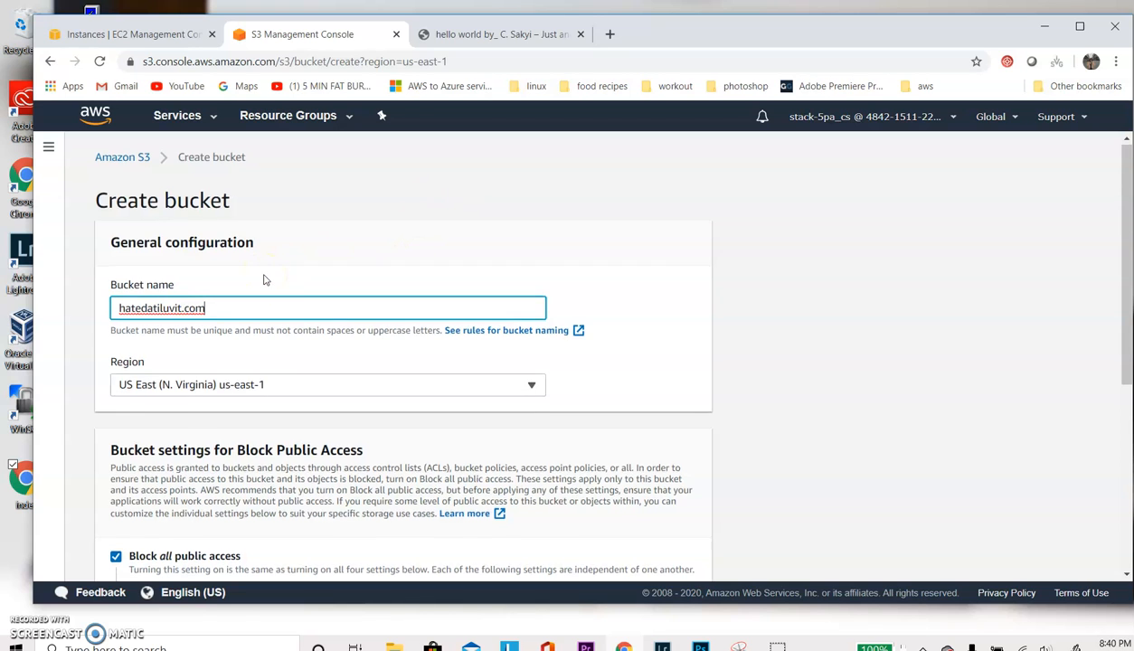
# - Turn off Block all public access, acknowledge the public-access warning and create the bucket
pyautogui.scroll(-3, 264, 280)
pyautogui.click(116, 295)
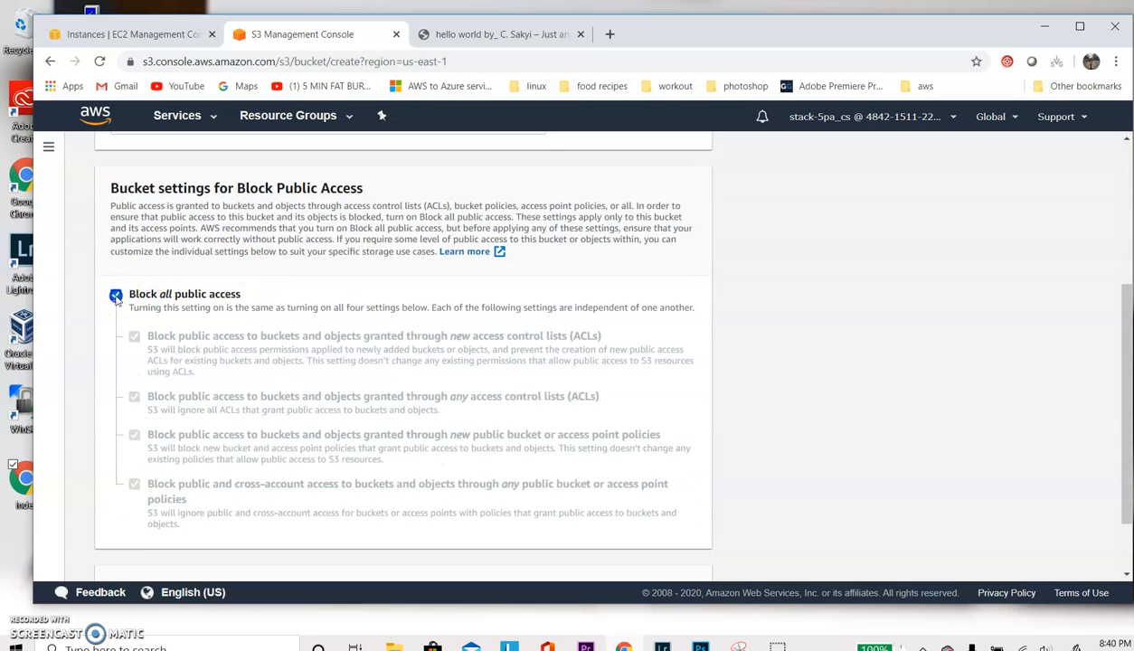
pyautogui.scroll(-3, 498, 395)
pyautogui.click(665, 554)
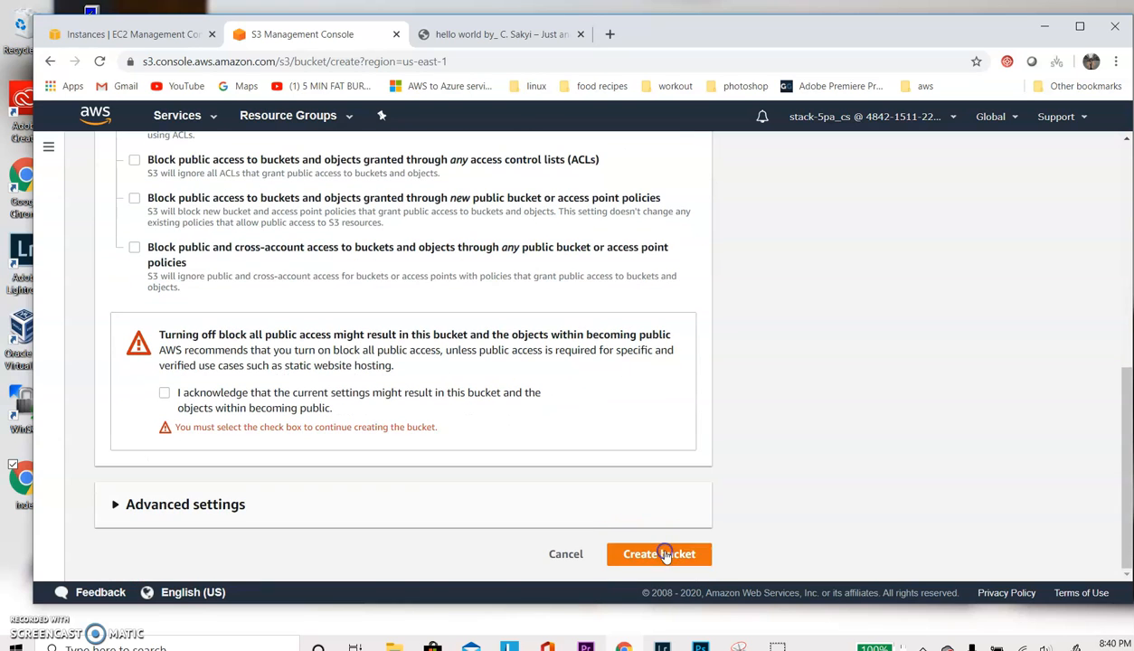
pyautogui.click(270, 406)
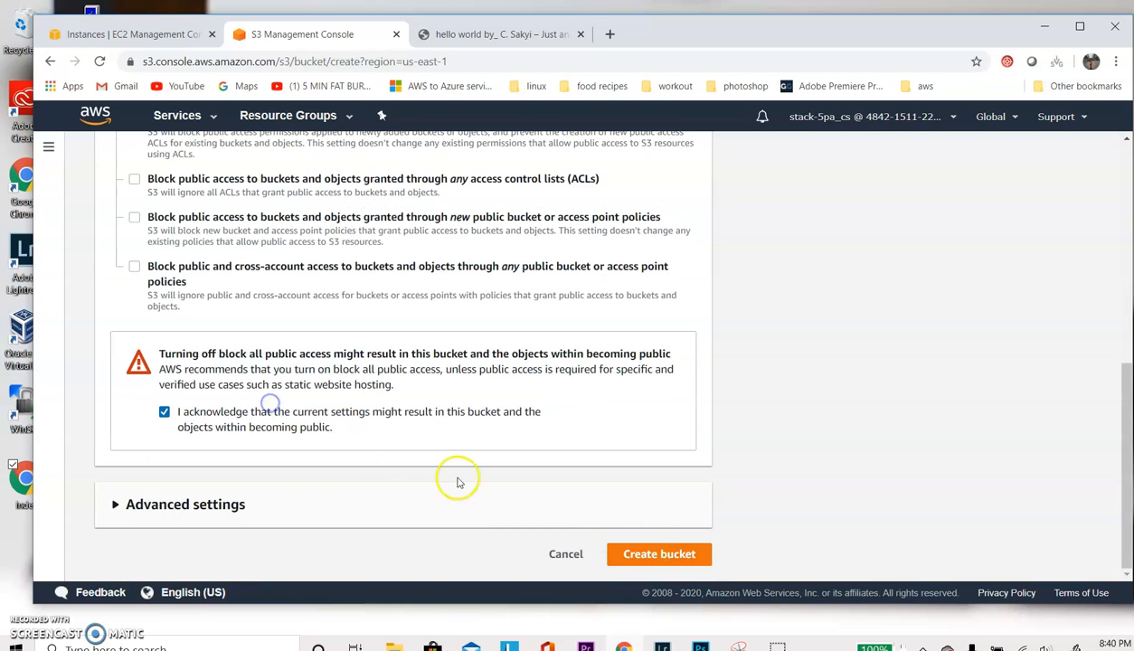
pyautogui.click(659, 553)
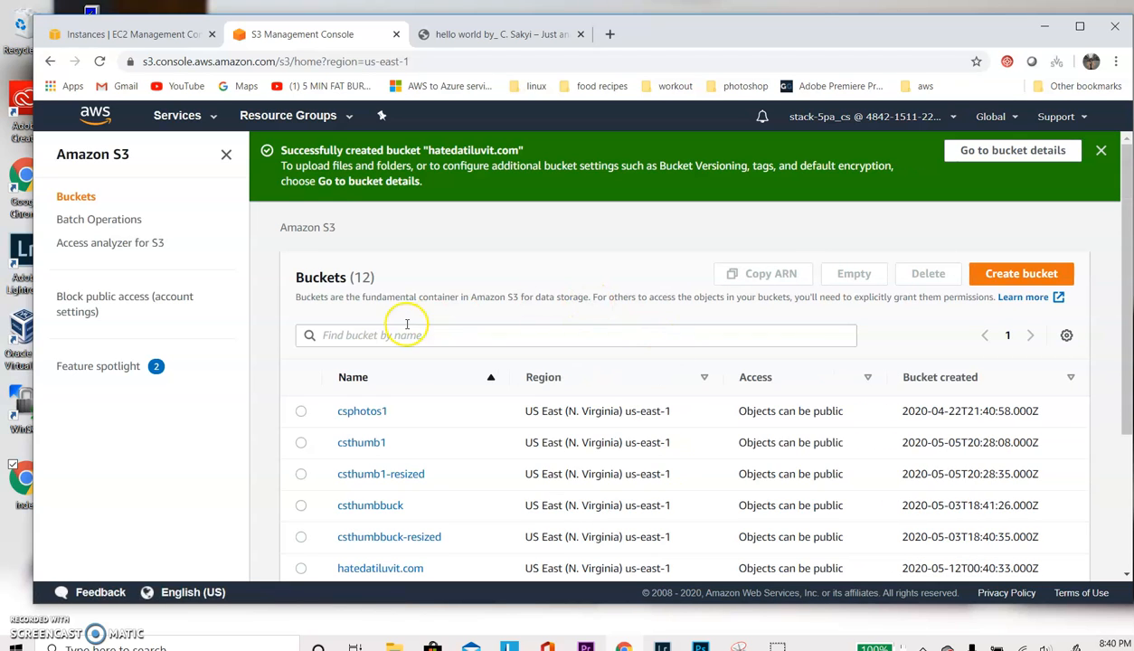
# - Enable static website hosting on the hatedatiluvit.com bucket with index.html as the index document, and save it
pyautogui.scroll(-2, 382, 326)
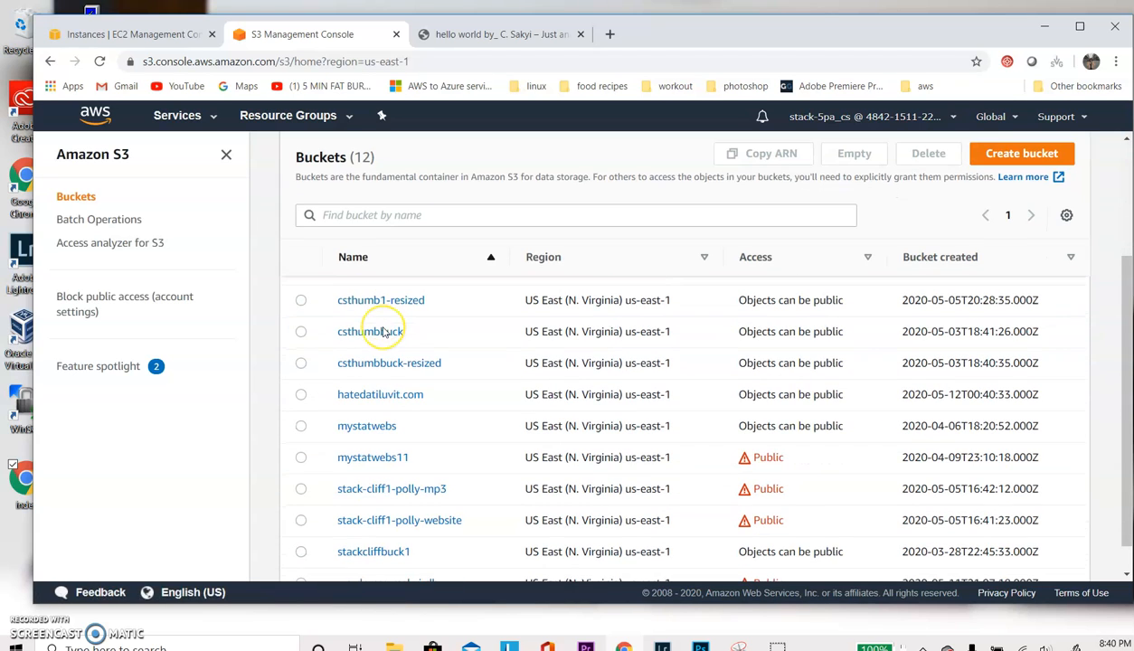
pyautogui.click(361, 395)
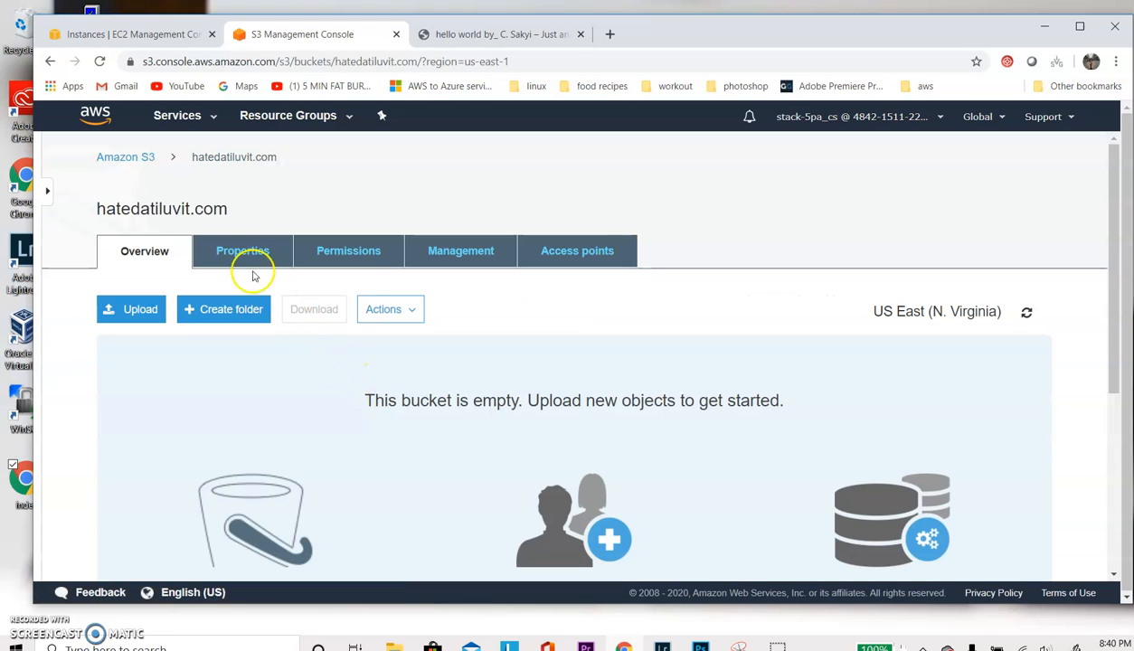
pyautogui.click(229, 257)
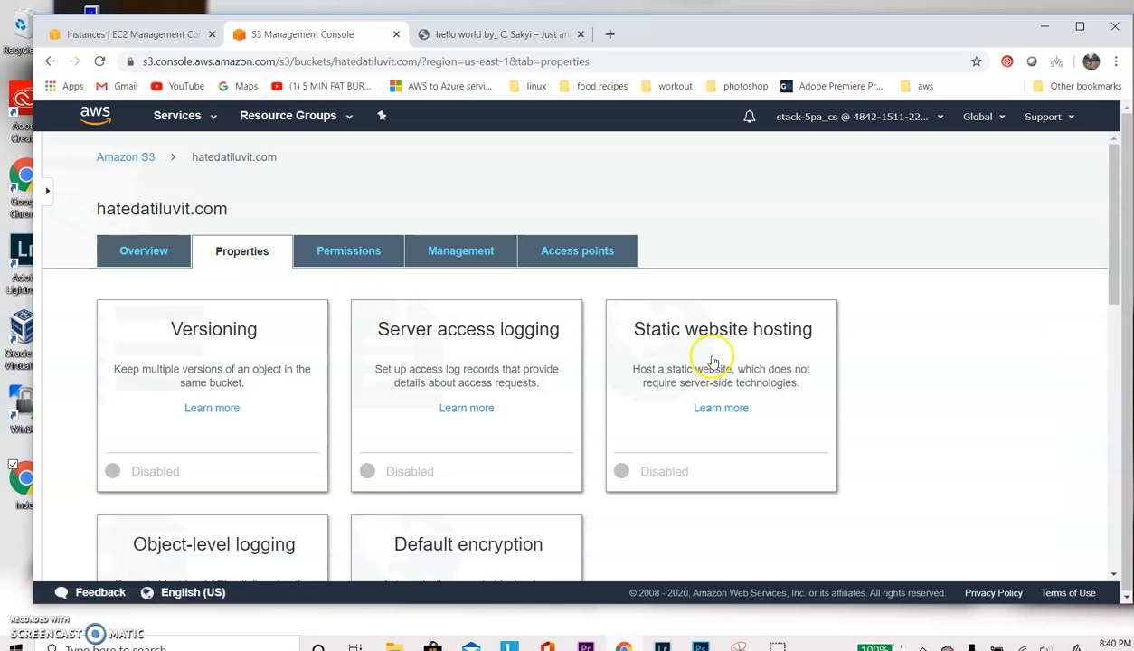
pyautogui.click(712, 361)
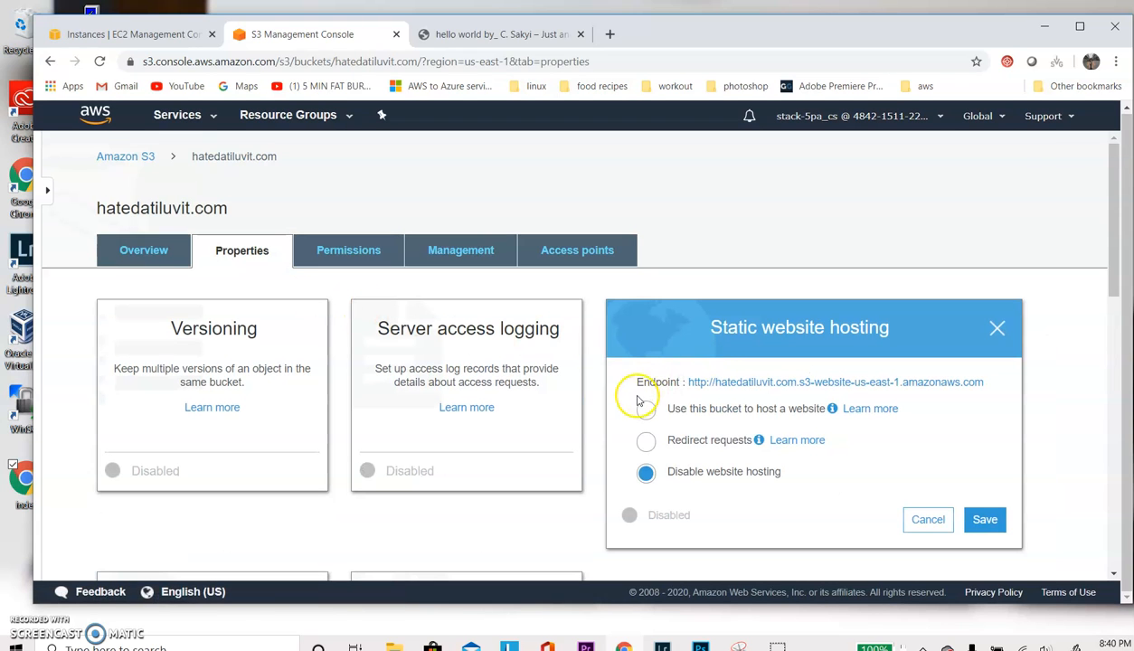
pyautogui.click(647, 412)
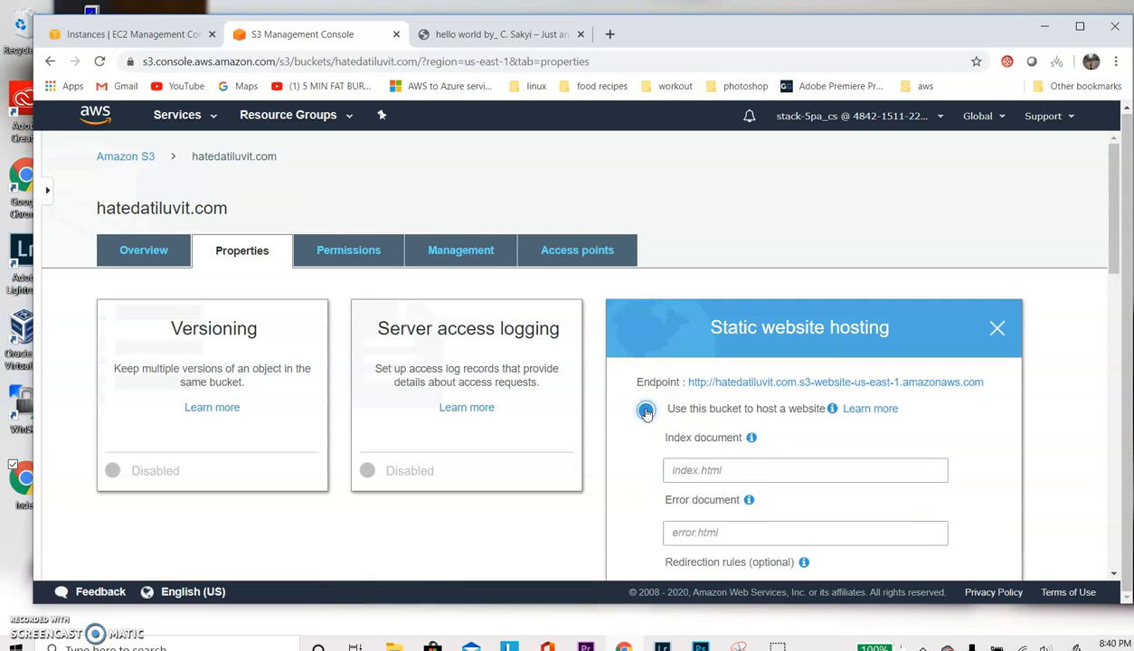
pyautogui.scroll(-2, 648, 410)
pyautogui.click(729, 347)
pyautogui.write('in')
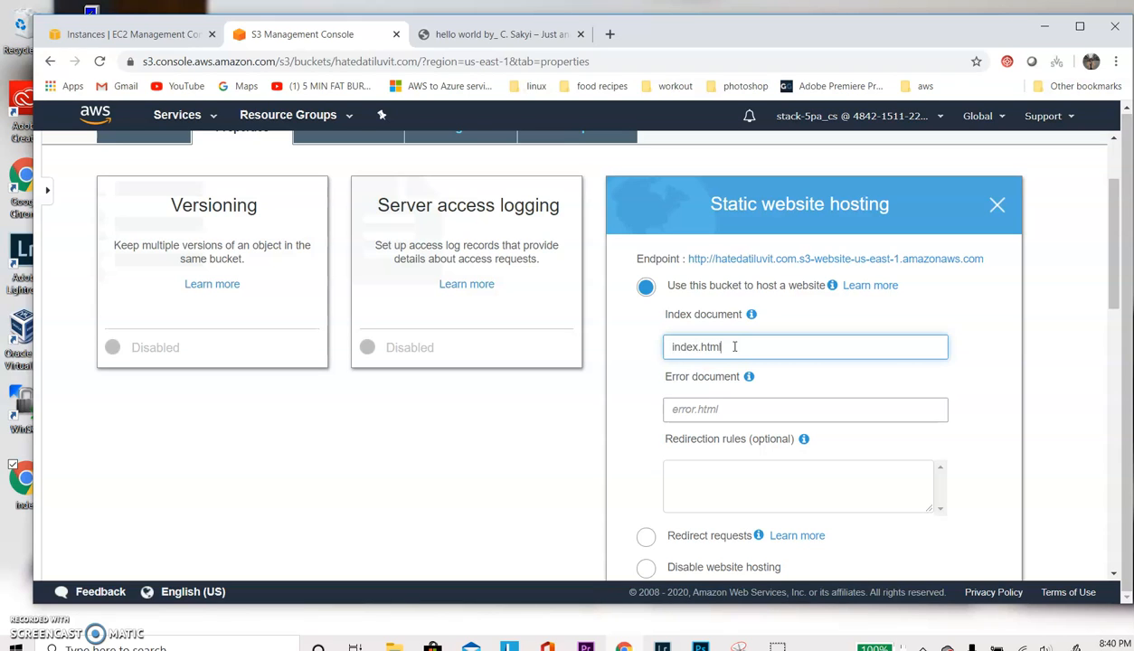
pyautogui.write('dex.html')
pyautogui.scroll(-2, 893, 373)
pyautogui.click(986, 463)
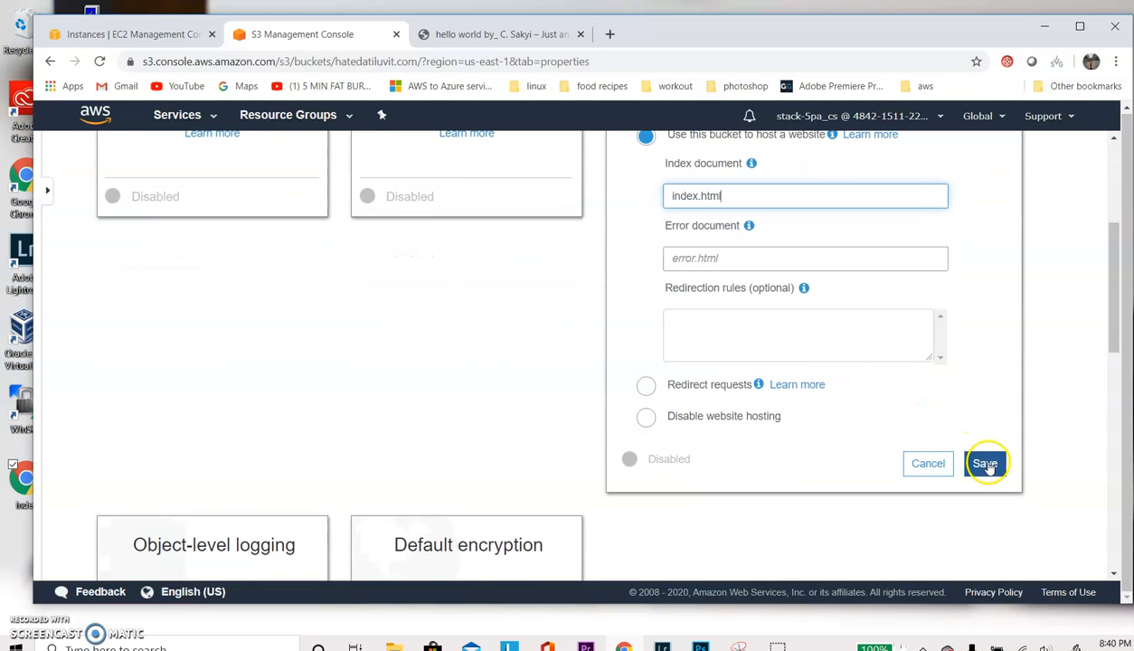
# - Open the AWS Policy Generator from the bucket's policy editor and set the policy type to S3 Bucket Policy
pyautogui.scroll(3, 678, 349)
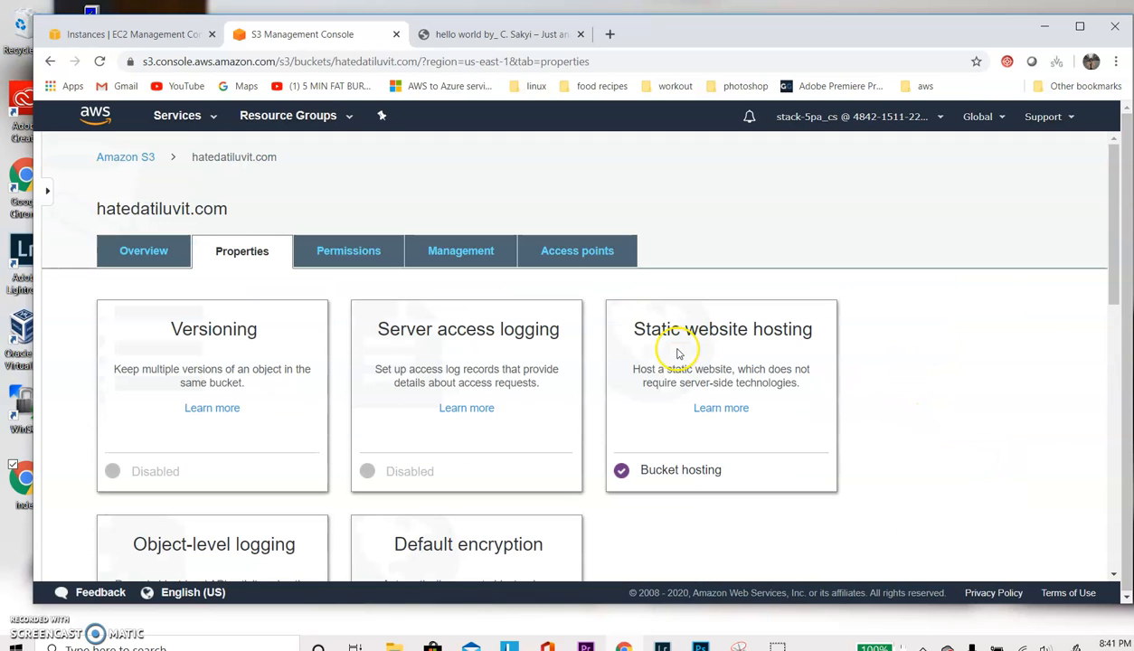
pyautogui.click(370, 253)
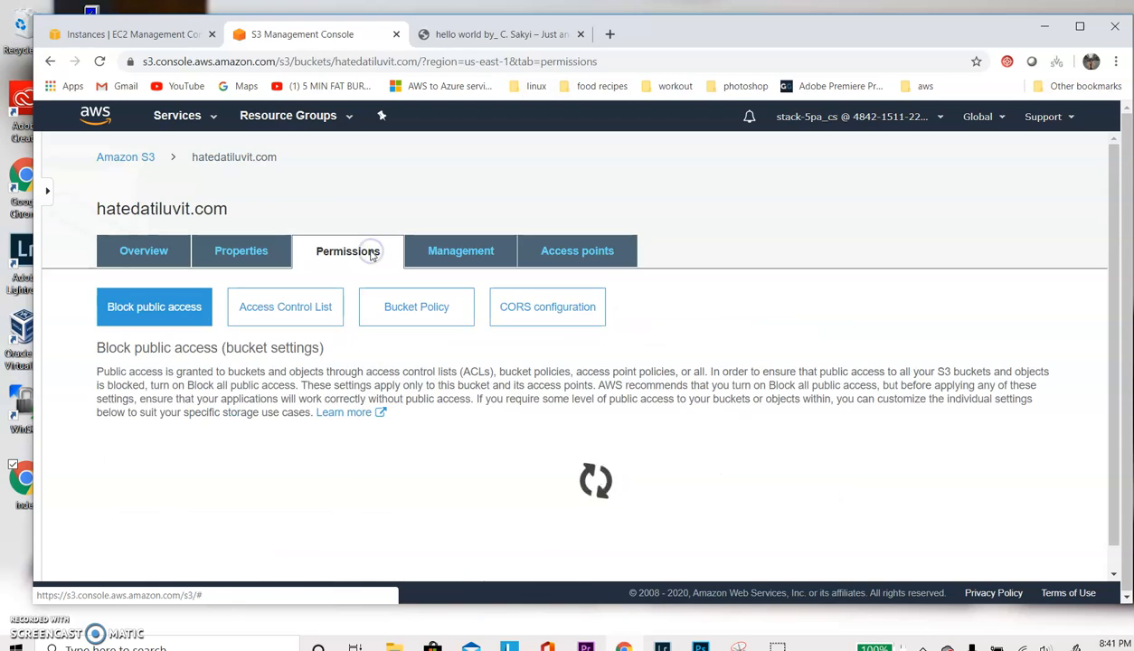
pyautogui.click(424, 315)
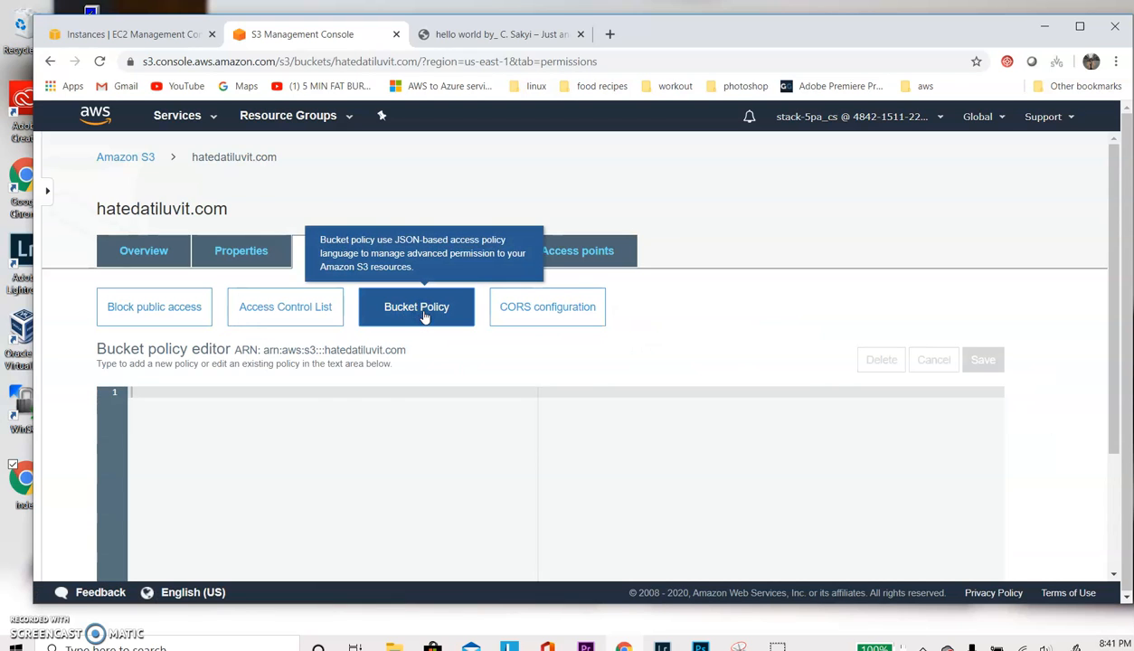
pyautogui.scroll(-2, 291, 378)
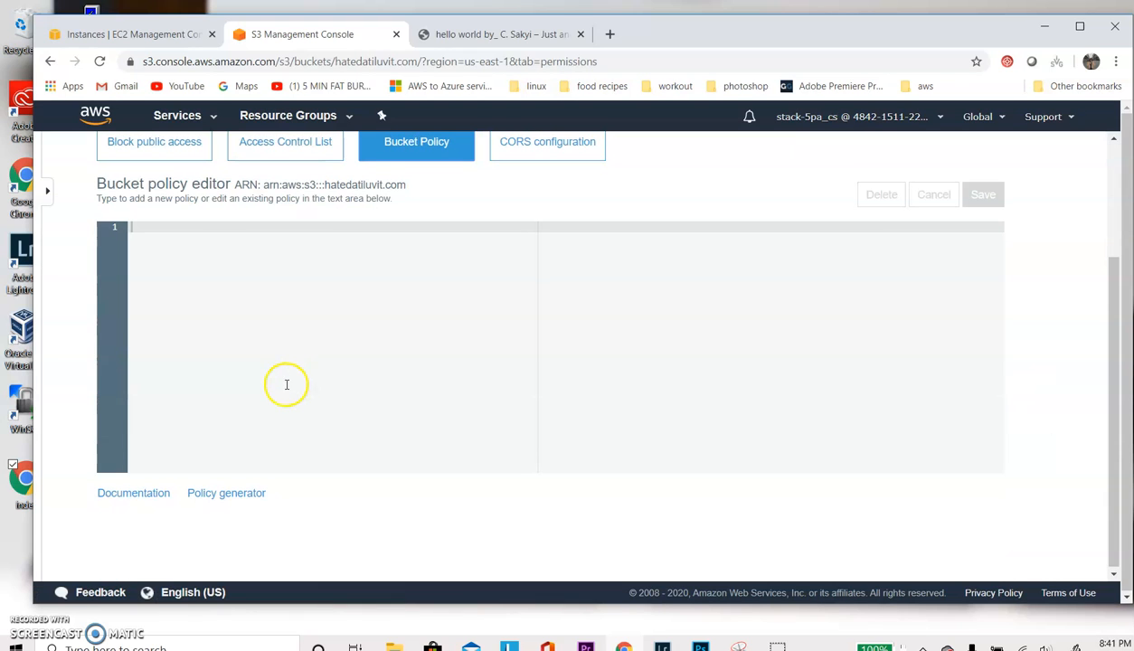
pyautogui.scroll(1, 284, 385)
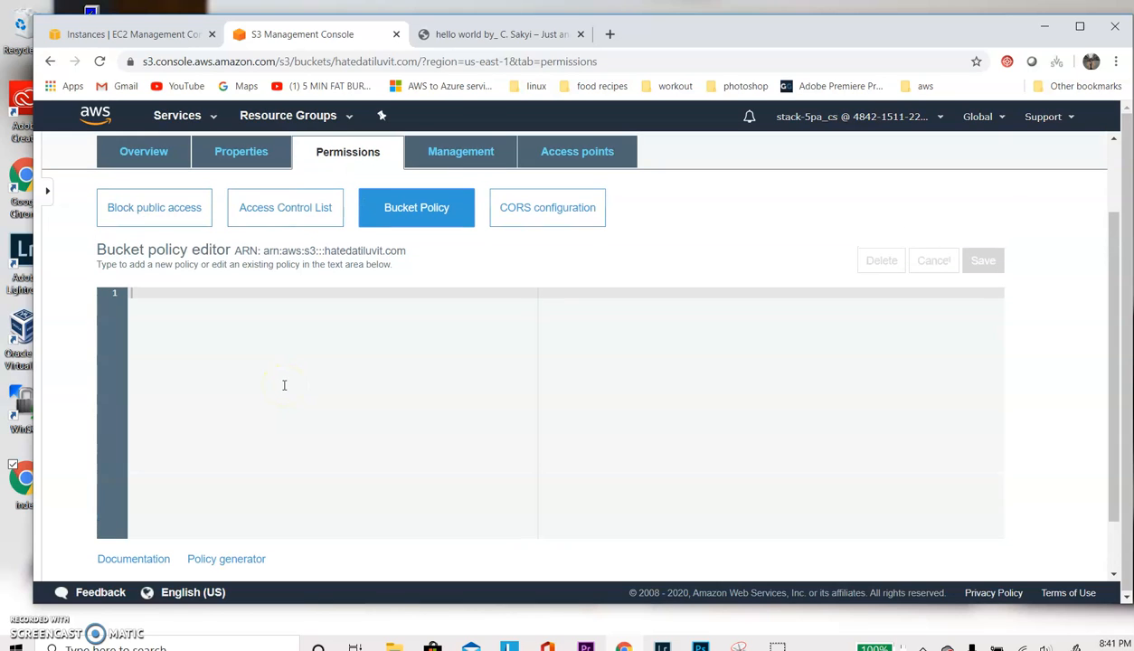
pyautogui.click(222, 559)
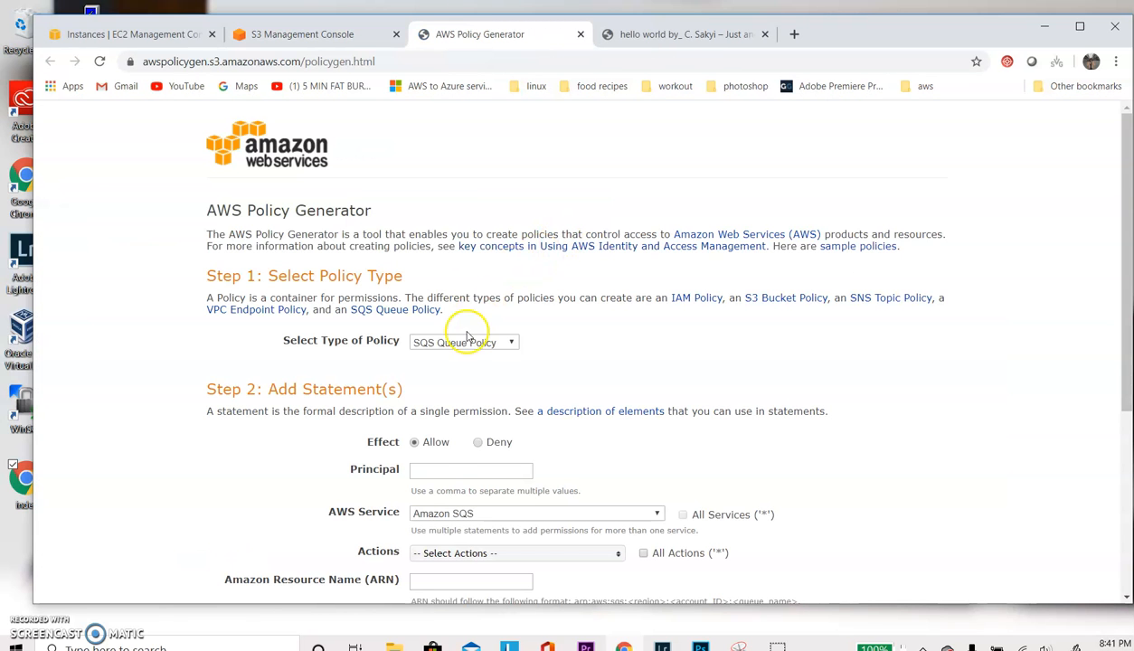
pyautogui.click(463, 344)
pyautogui.click(451, 386)
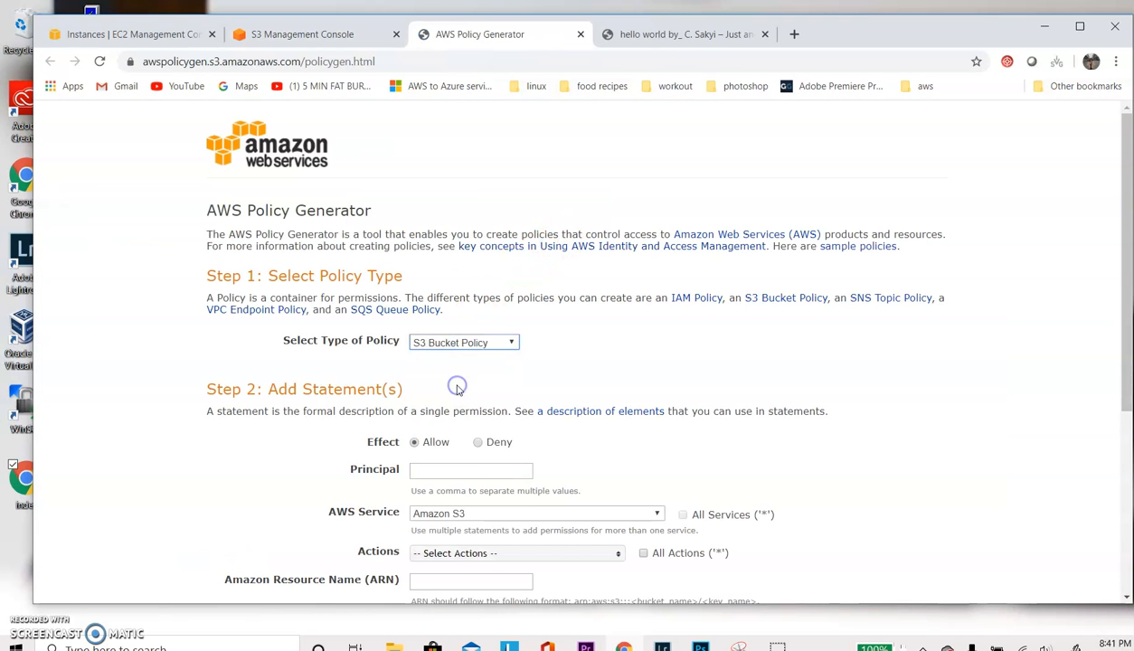
# - Set the policy statement's principal to * and select all actions for Amazon S3
pyautogui.scroll(-3, 454, 389)
pyautogui.click(444, 188)
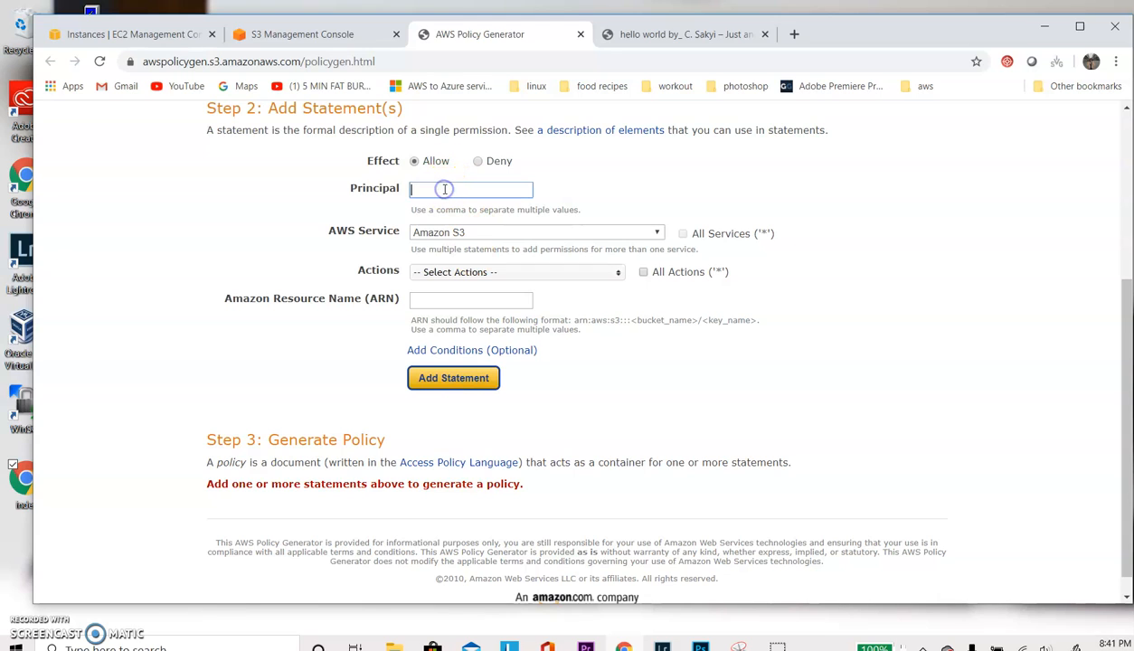
pyautogui.write('*')
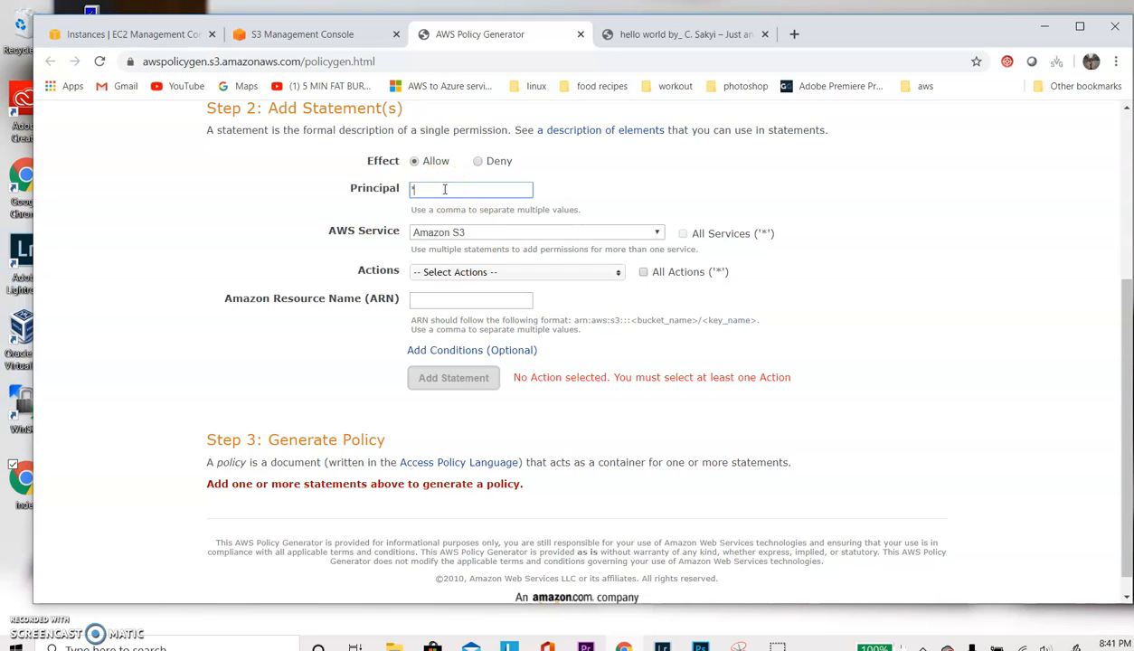
pyautogui.click(644, 273)
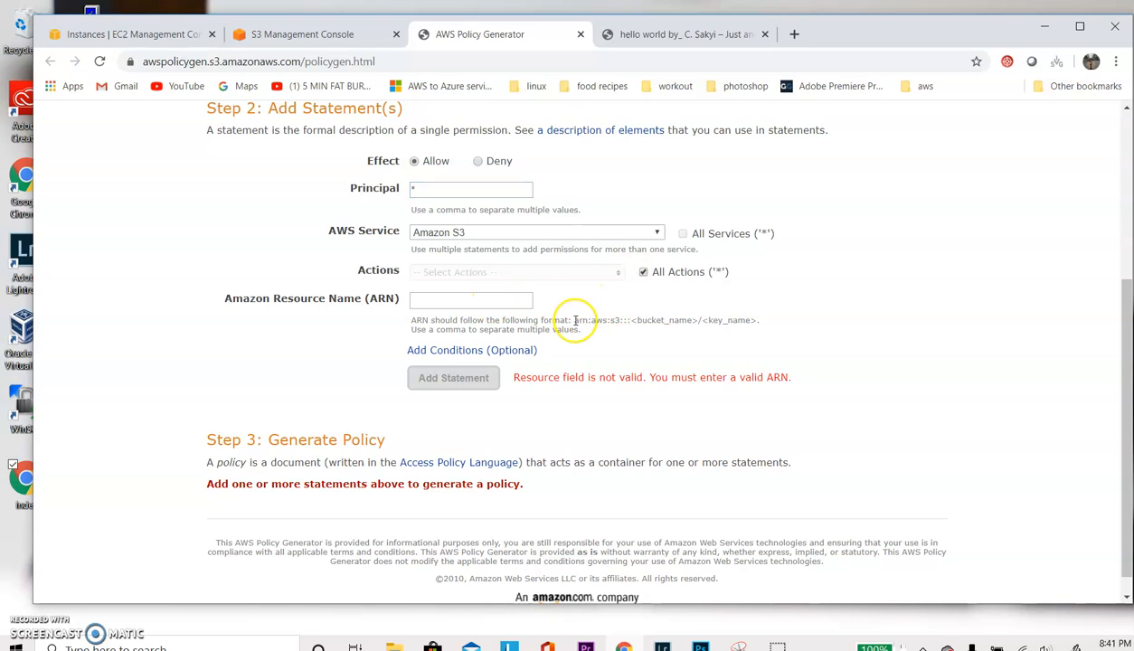
# - Enter arn:aws:s3:::hatedatiluvit.com as the Amazon Resource Name and add the statement to the policy
pyautogui.moveTo(575, 320); pyautogui.dragTo(632, 320)
pyautogui.hotkey('ctrl', 'c')
pyautogui.click(479, 299)
pyautogui.rightClick(481, 300)
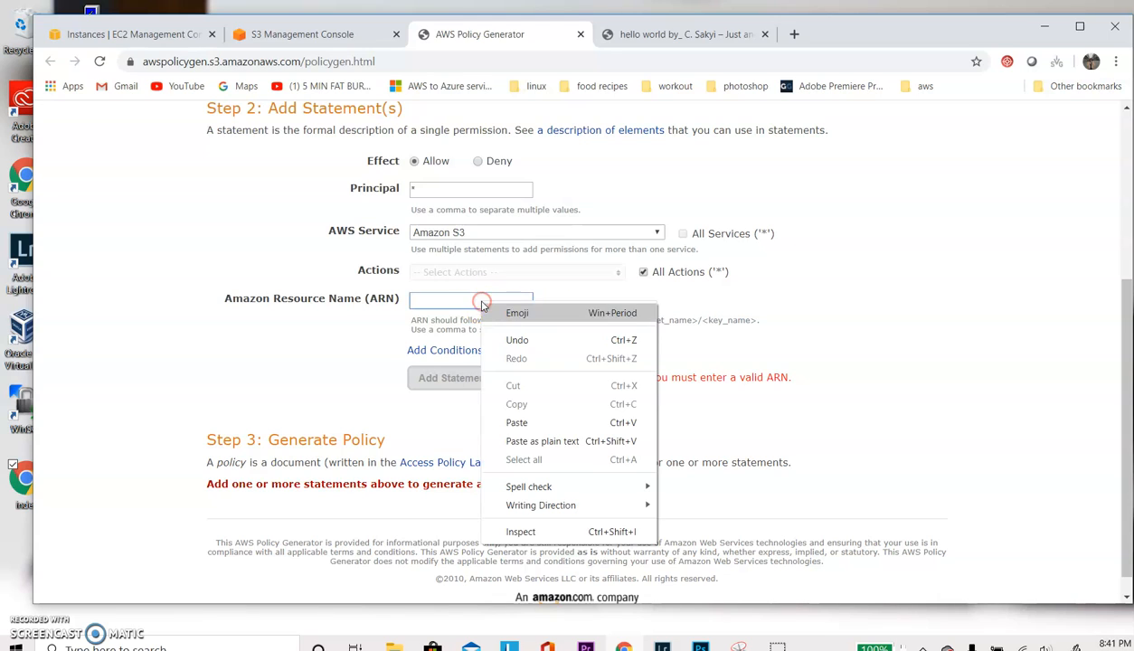
pyautogui.click(520, 422)
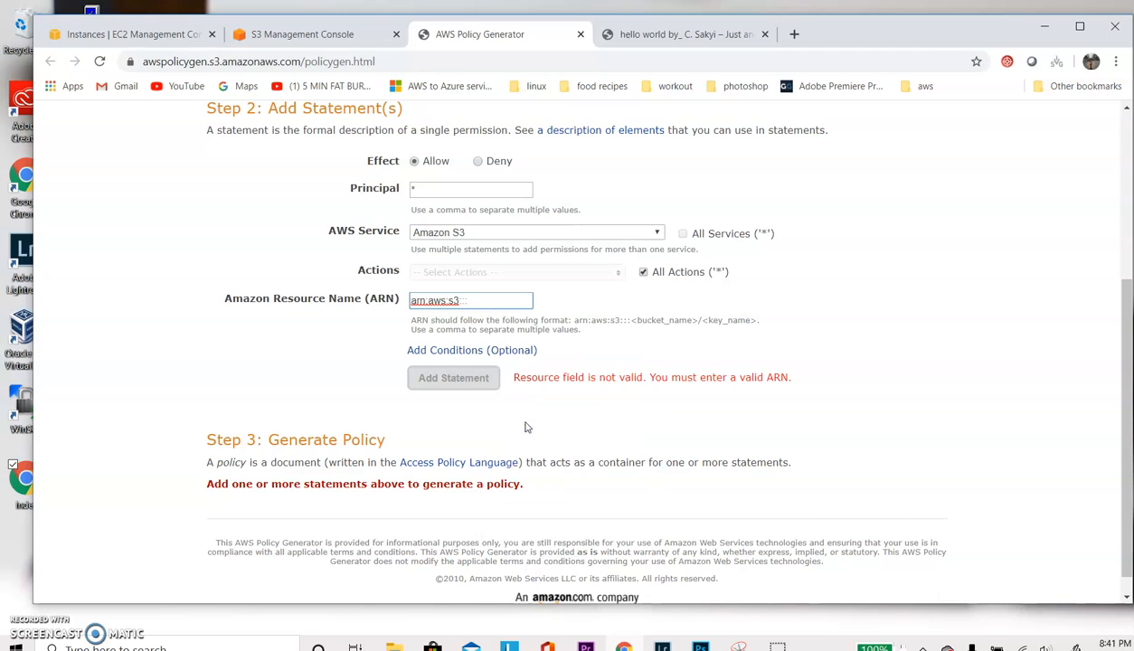
pyautogui.write('hatedatiluvit')
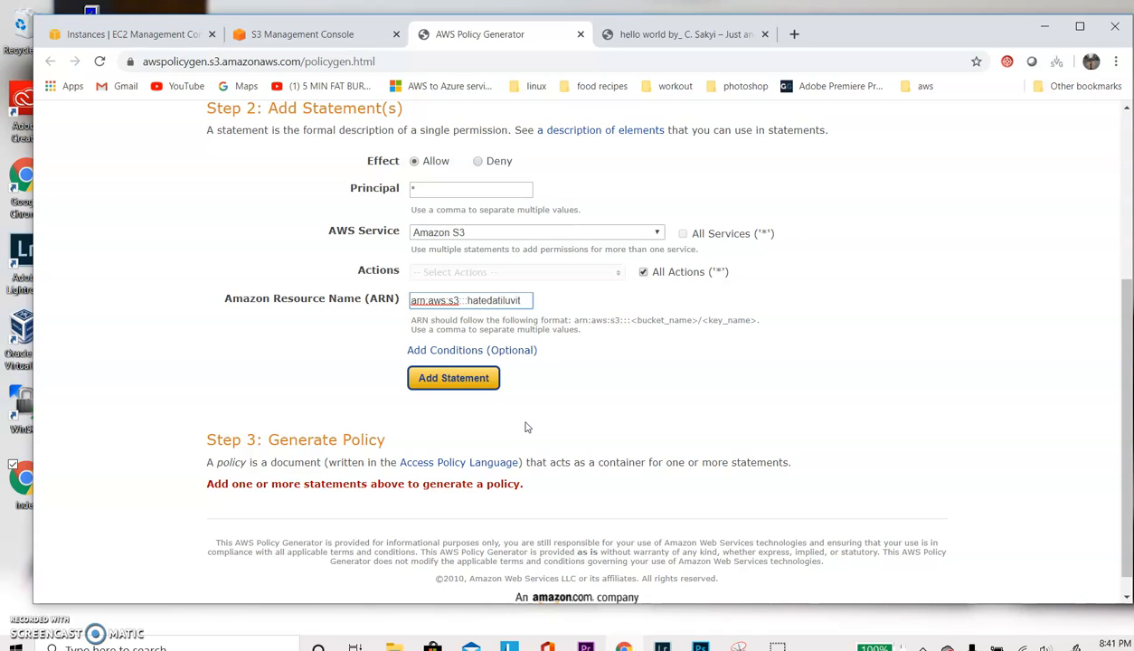
pyautogui.write('.com')
pyautogui.click(463, 387)
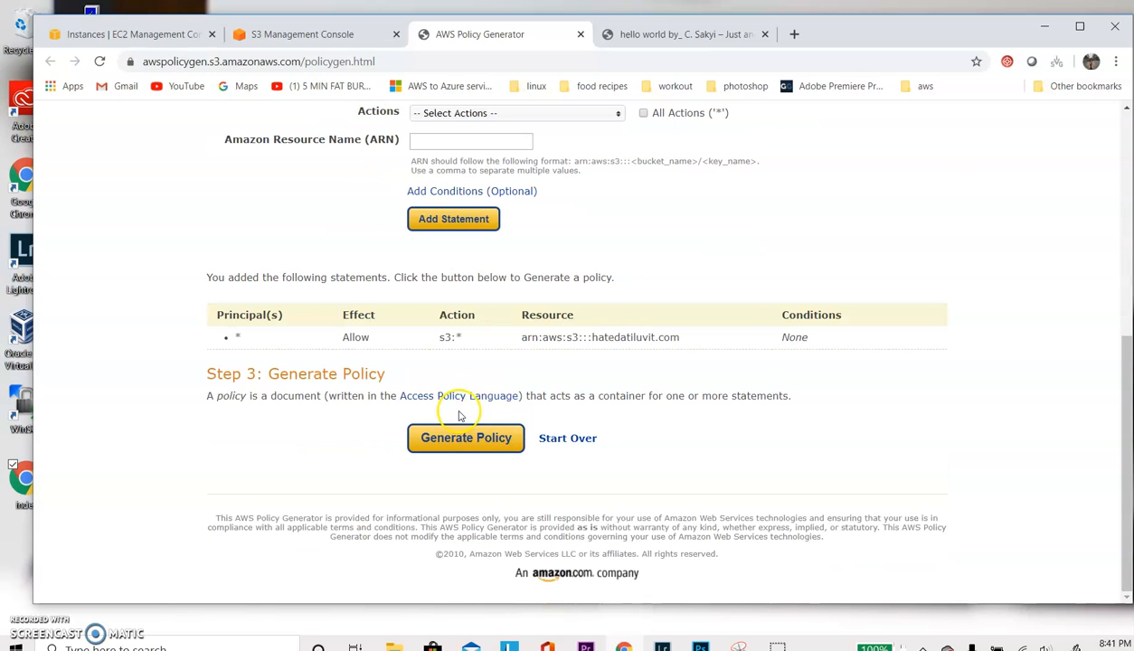
# - Generate the policy, copy its full JSON and paste it into the hatedatiluvit.com bucket policy editor
pyautogui.click(459, 436)
pyautogui.moveTo(321, 380); pyautogui.dragTo(250, 228)
pyautogui.hotkey('ctrl', 'c')
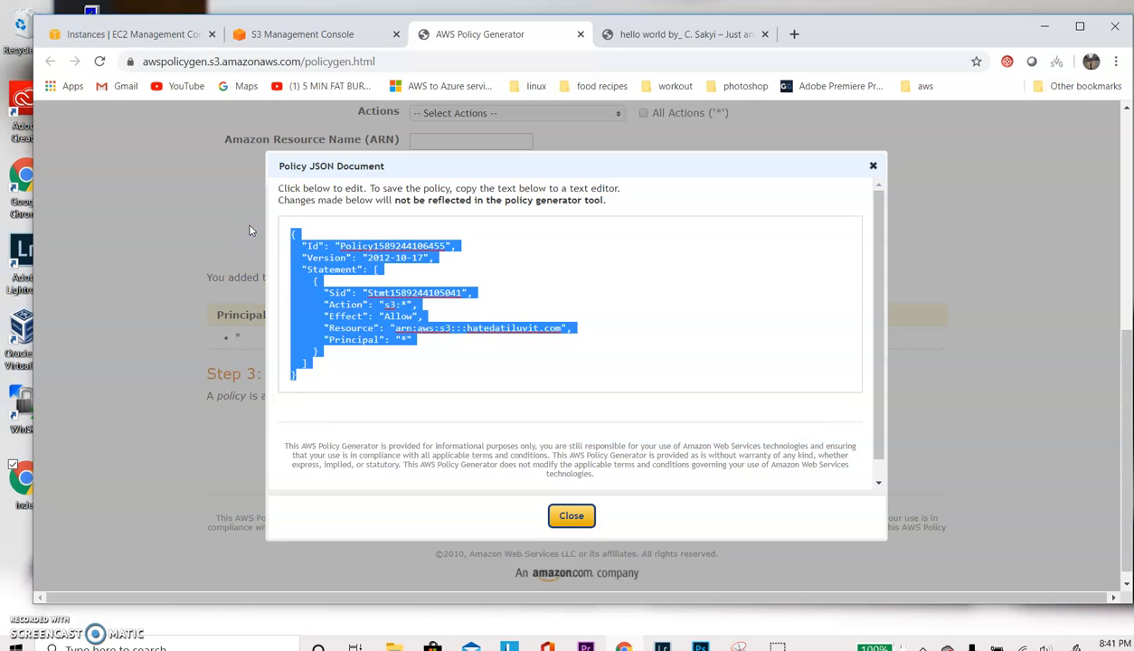
pyautogui.click(564, 516)
pyautogui.click(317, 36)
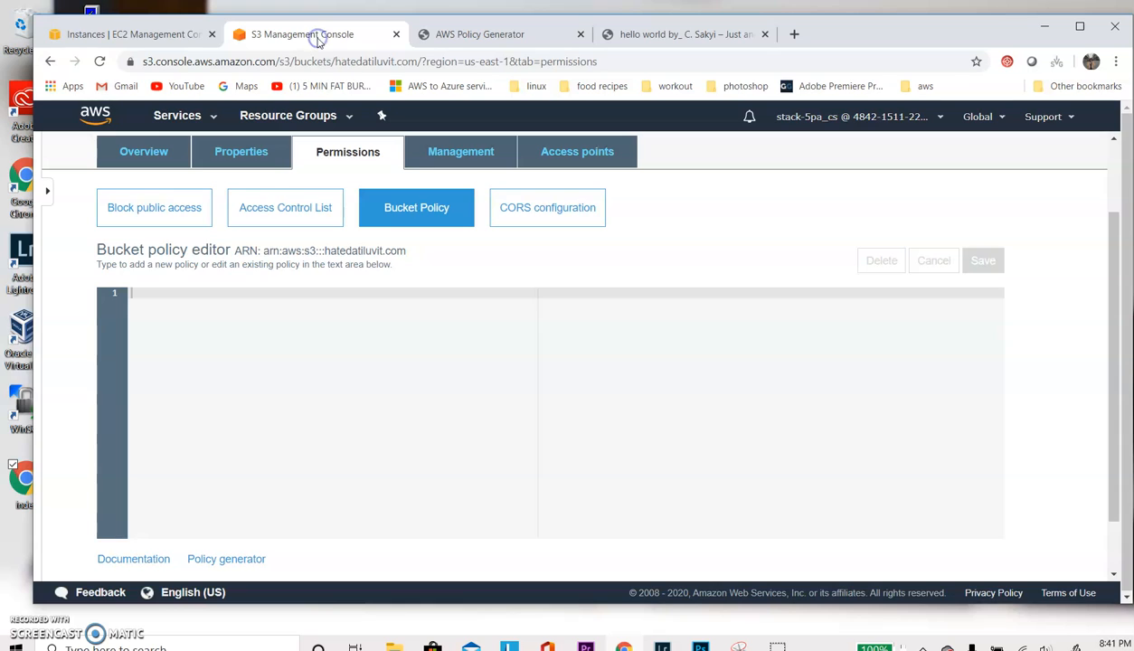
pyautogui.rightClick(130, 294)
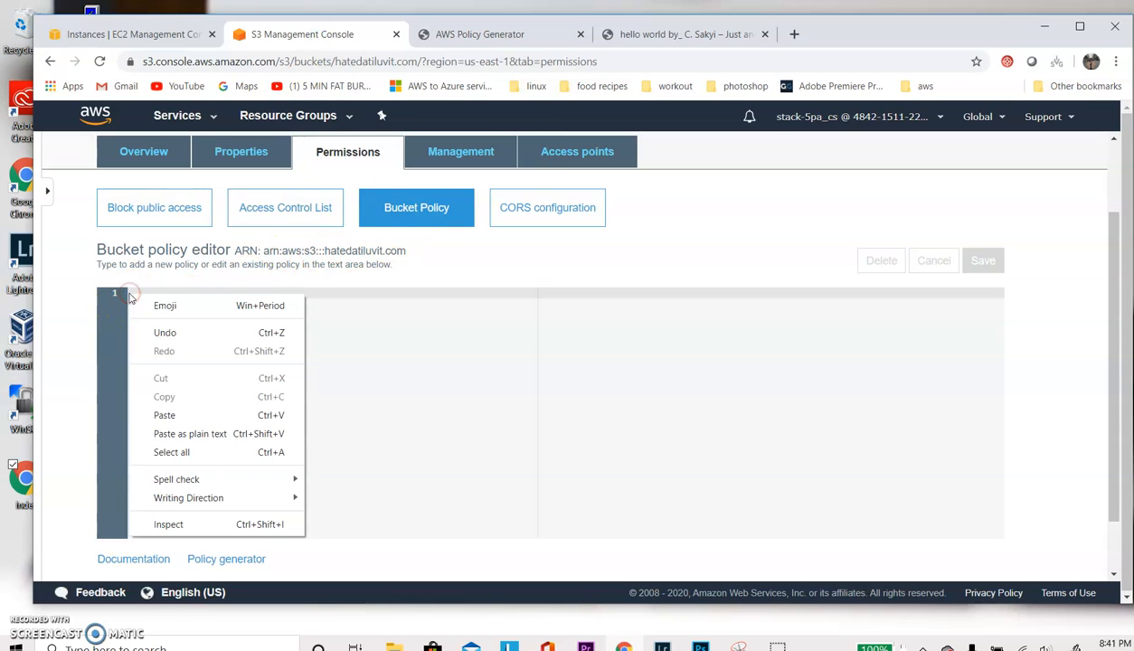
pyautogui.click(166, 415)
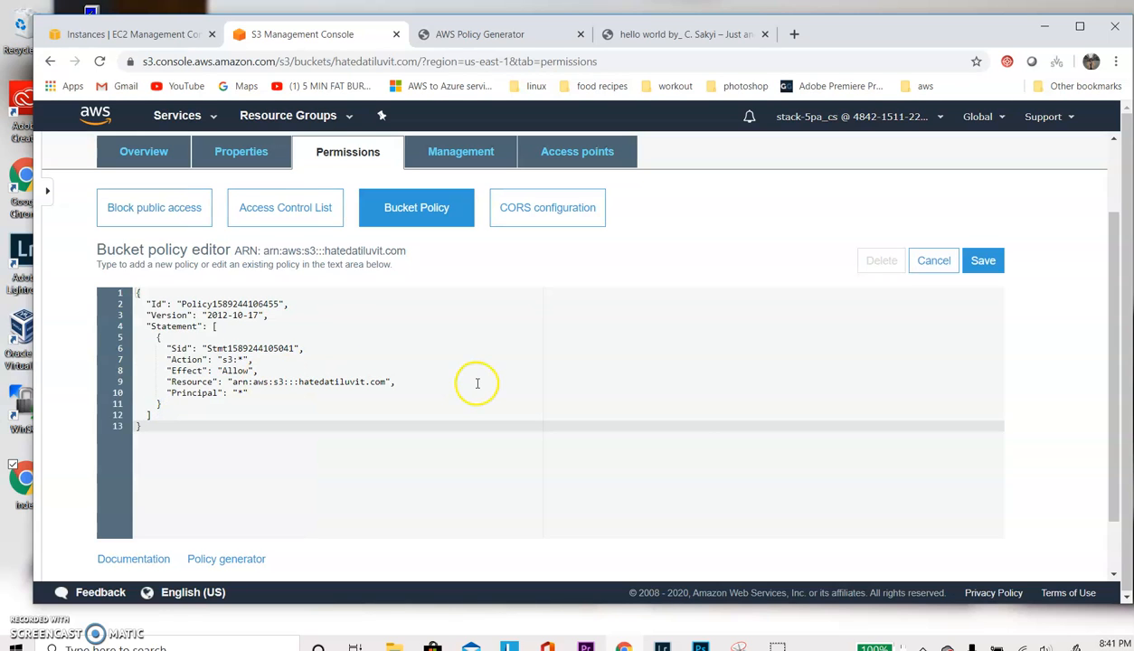
# - Save the pasted bucket policy for hatedatiluvit.com
pyautogui.click(982, 261)
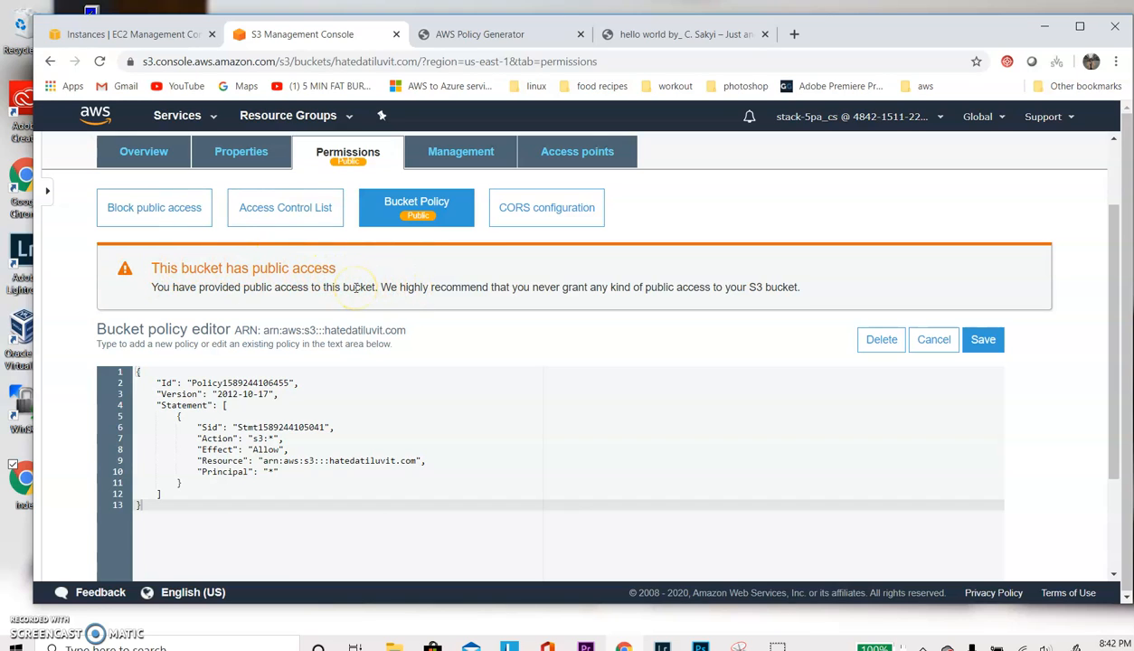
pyautogui.scroll(2, 357, 287)
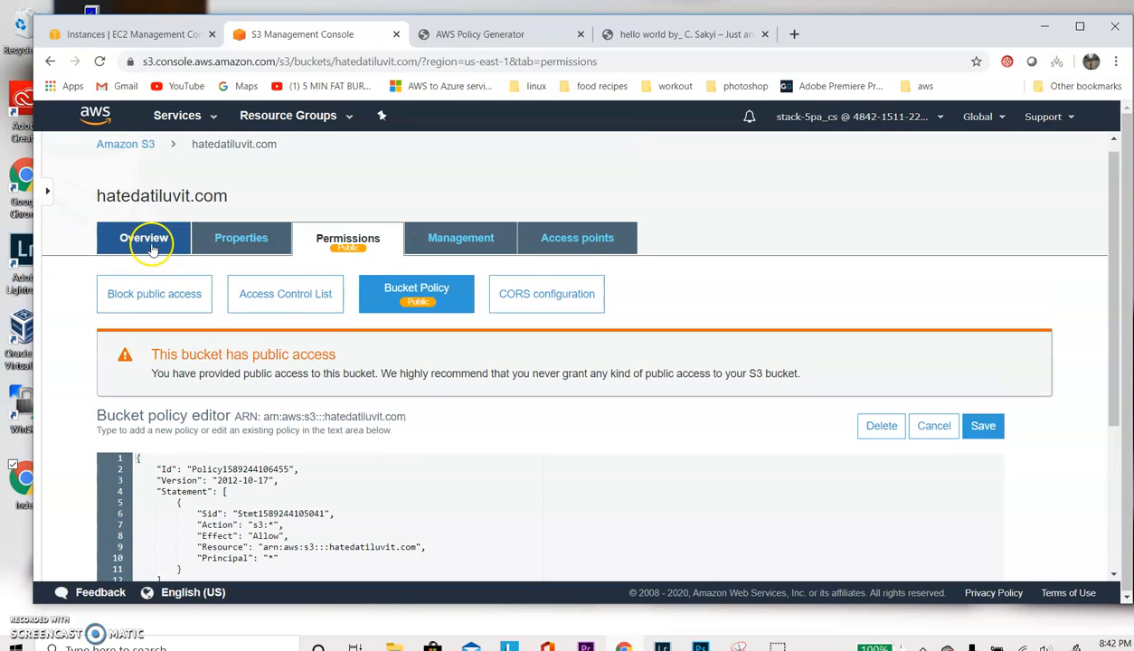
# - Start an upload to the hatedatiluvit.com bucket and add the index file from the Desktop
pyautogui.click(150, 246)
pyautogui.click(140, 309)
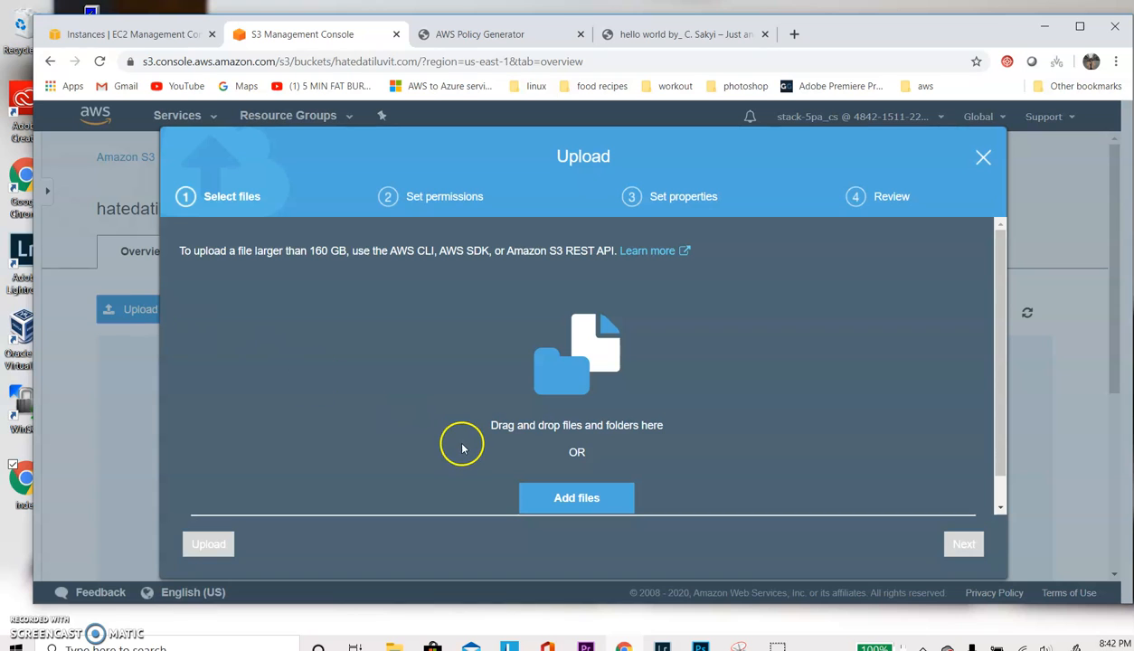
pyautogui.click(575, 489)
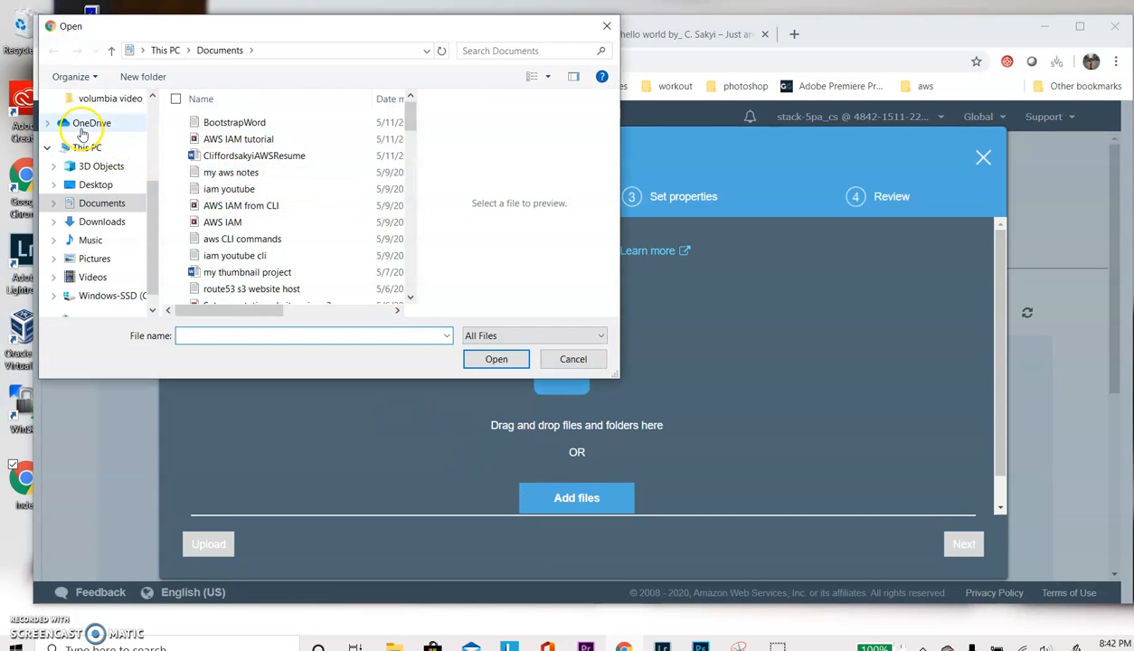
pyautogui.scroll(2, 82, 134)
pyautogui.scroll(2, 81, 134)
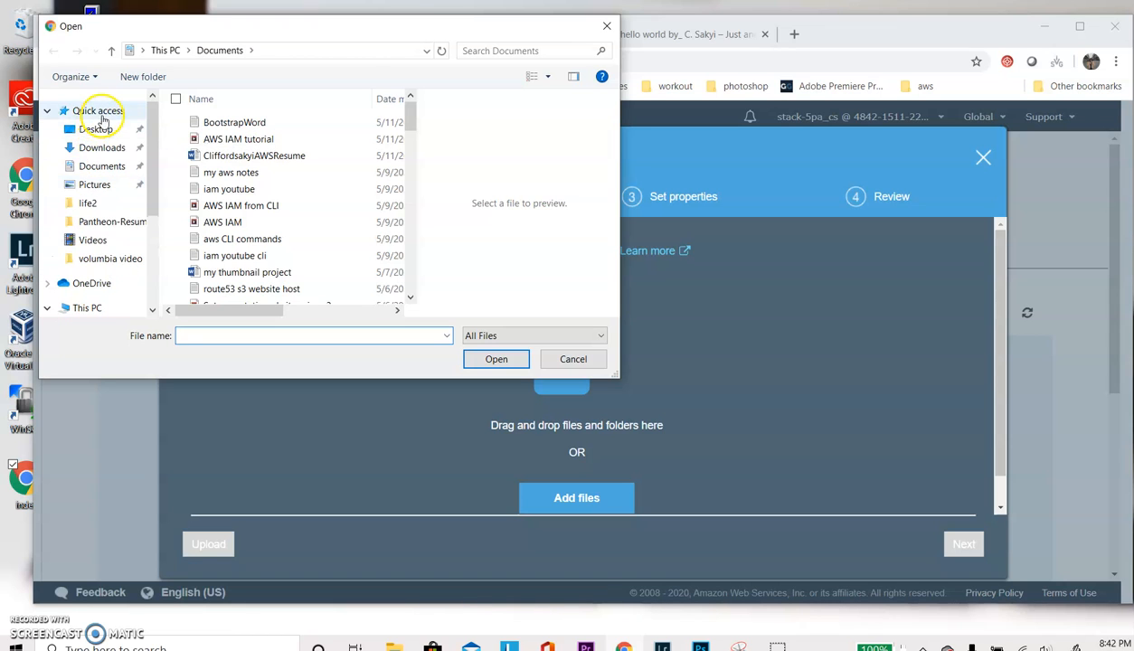
pyautogui.click(95, 129)
pyautogui.click(215, 139)
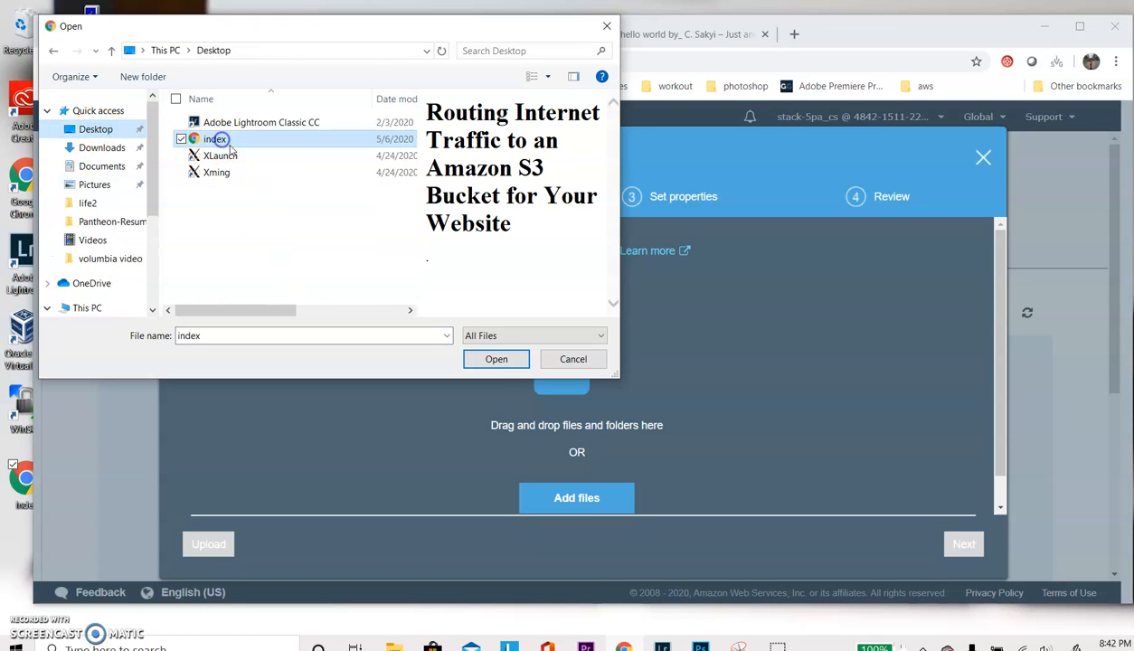
pyautogui.click(496, 359)
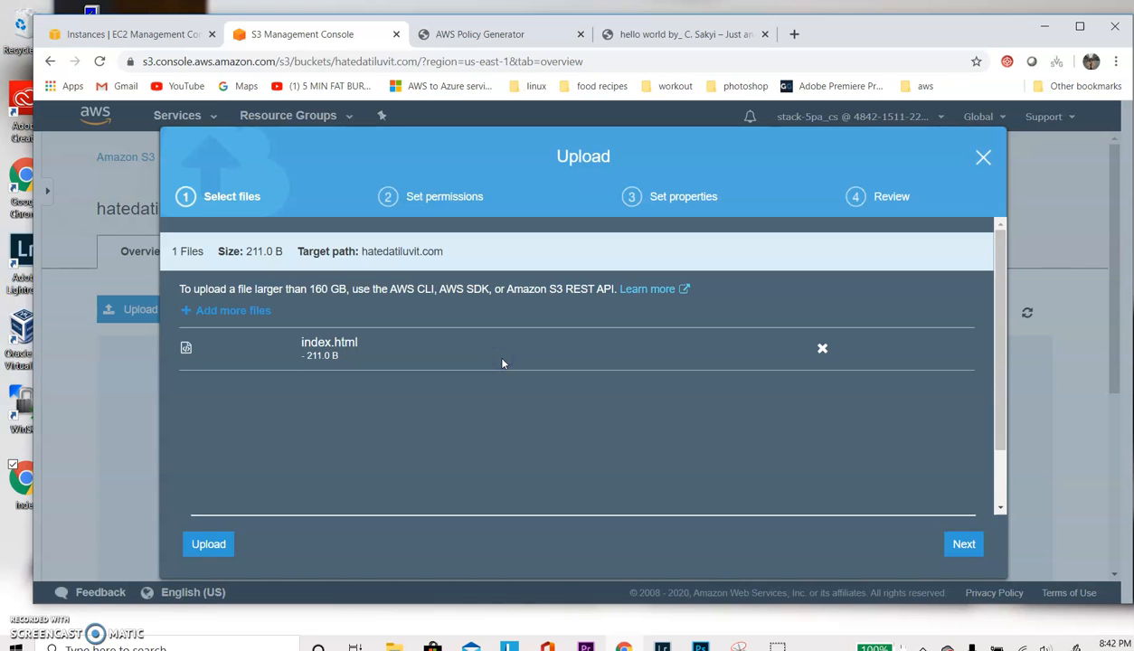
# - Keep the default permissions and Standard storage class, and complete the upload of index.html
pyautogui.click(964, 543)
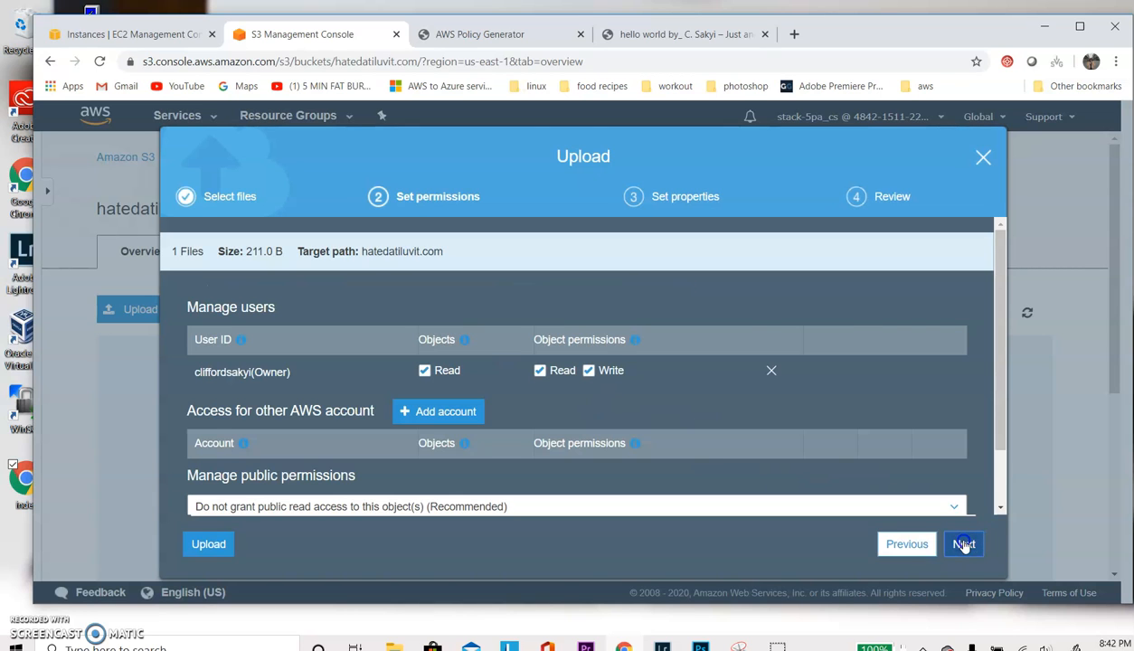
pyautogui.click(964, 544)
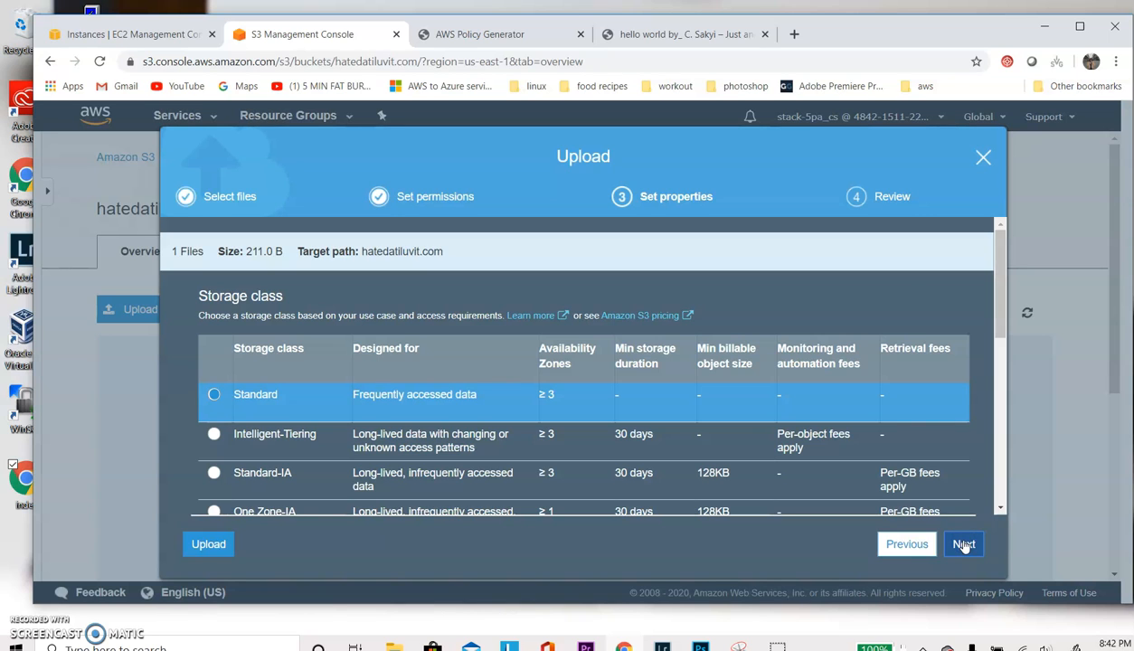
pyautogui.click(964, 544)
pyautogui.click(964, 545)
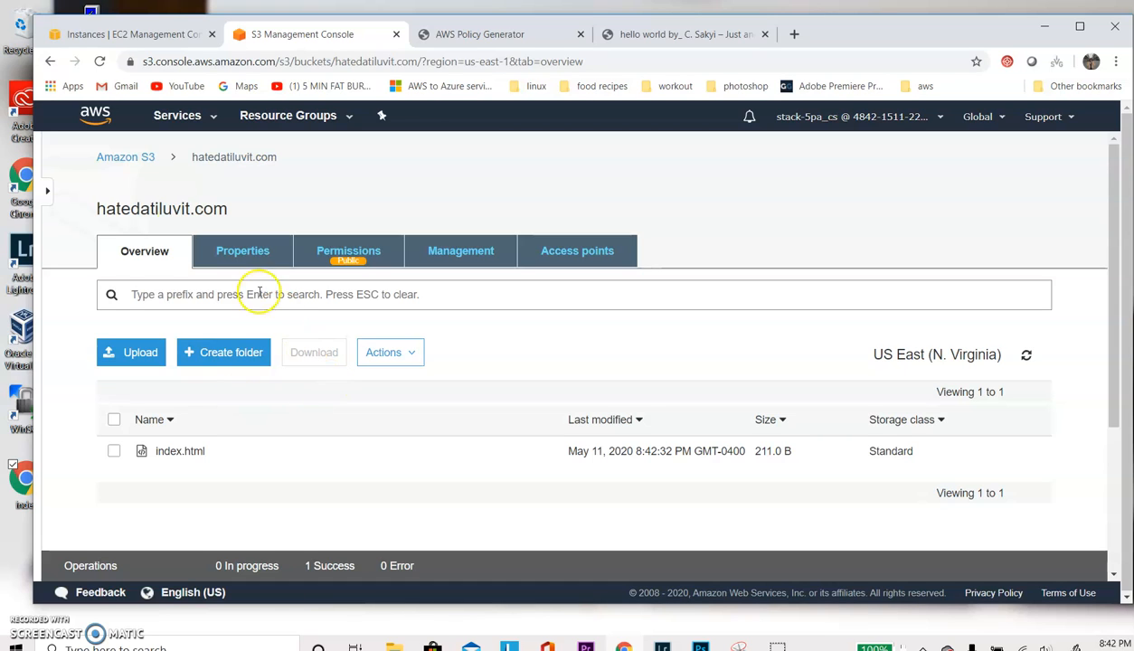
pyautogui.click(125, 158)
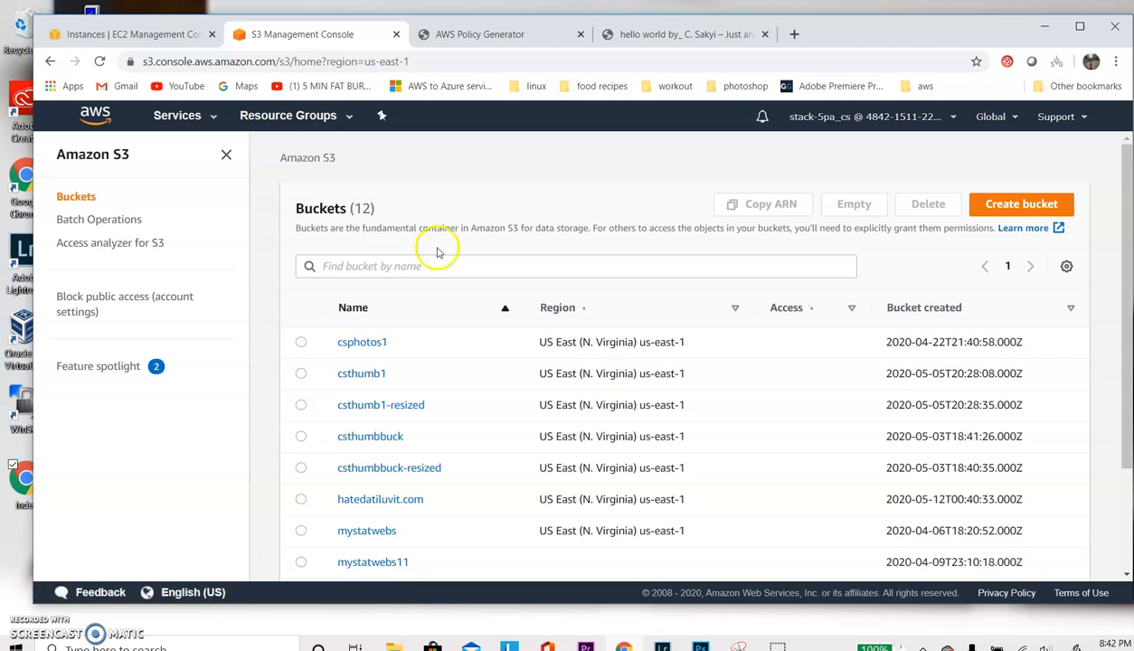
pyautogui.click(1031, 207)
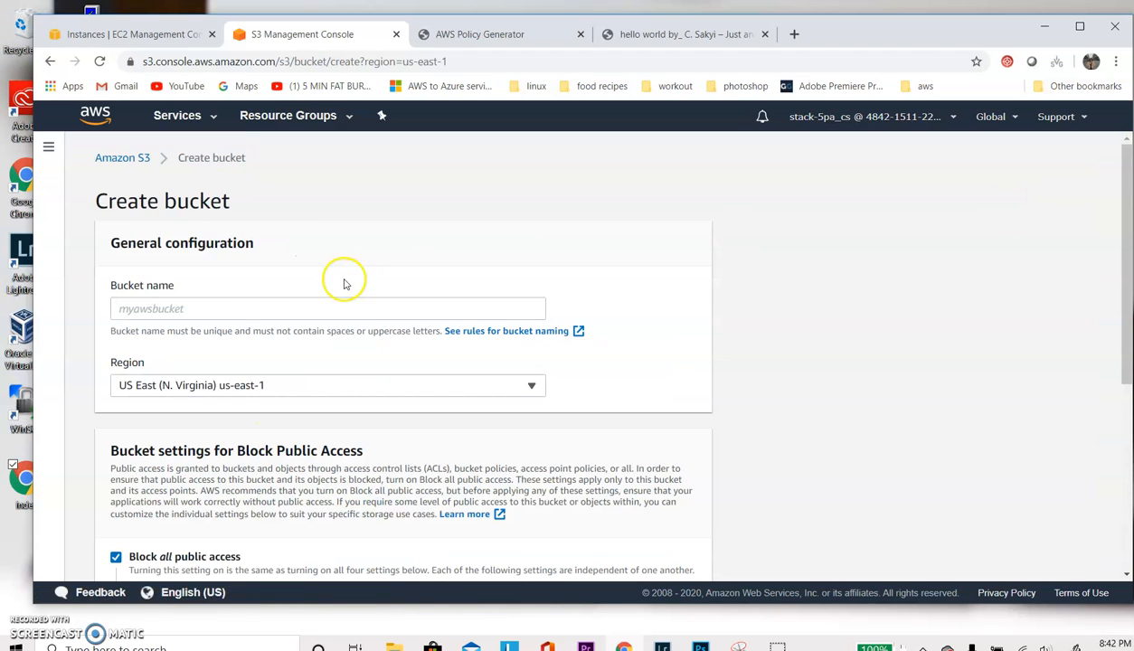
pyautogui.click(230, 312)
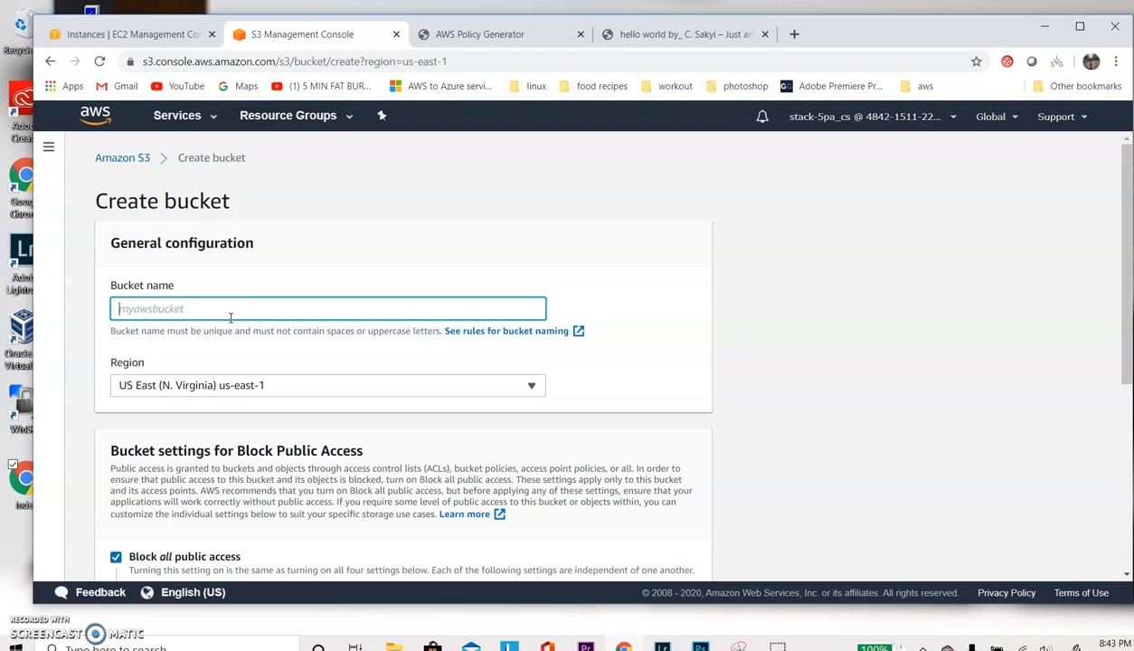
pyautogui.write('www.hatedatiluvit.com')
# - Turn off Block all public access for the new bucket, acknowledge the public access warning and create the bucket
pyautogui.scroll(-4, 230, 317)
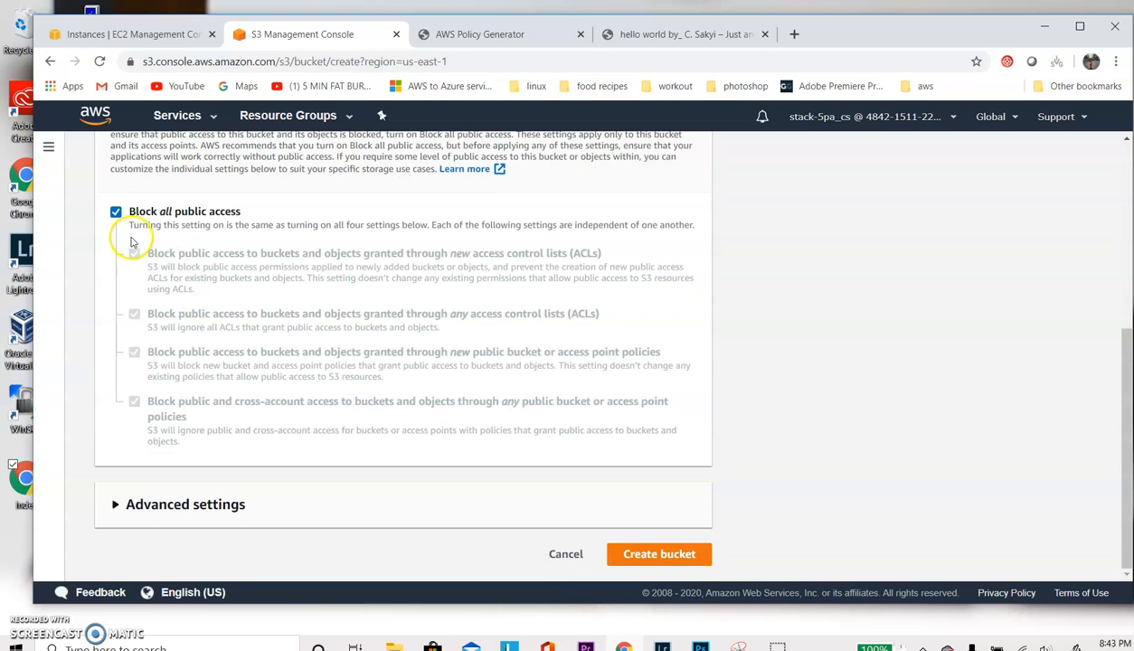
pyautogui.click(114, 213)
pyautogui.scroll(-2, 579, 523)
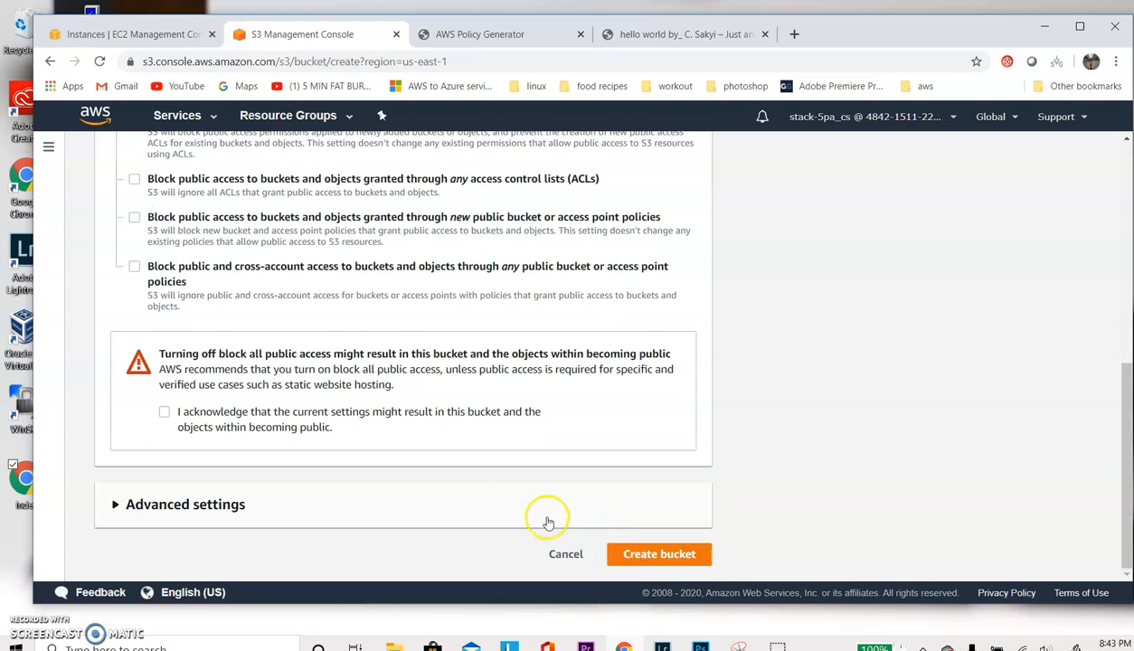
pyautogui.click(276, 418)
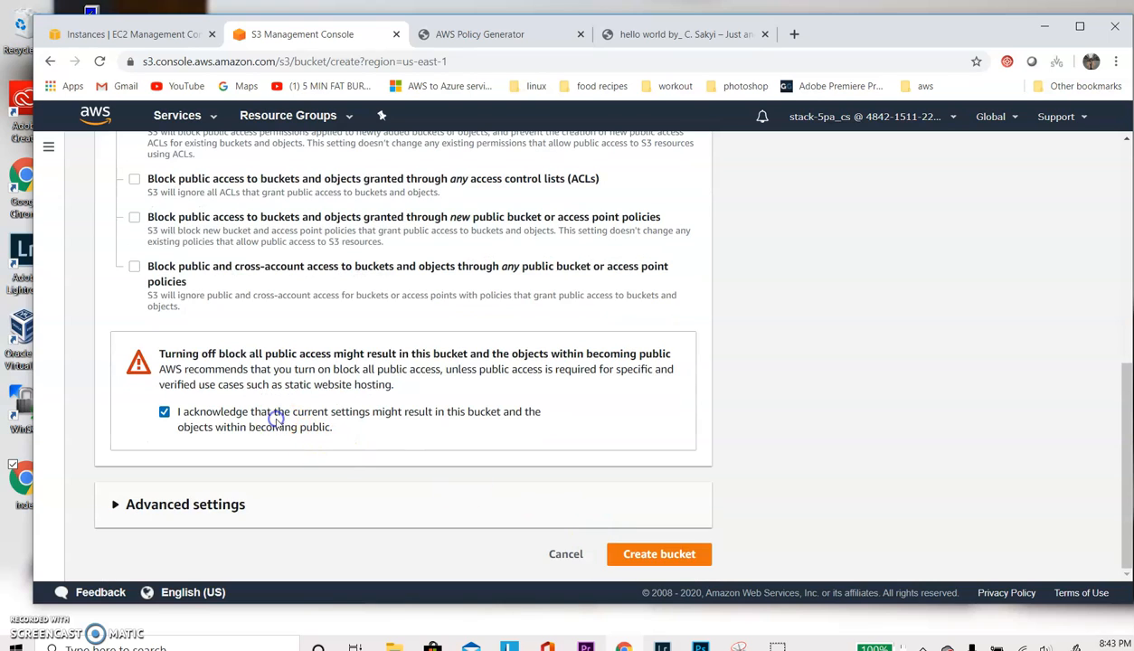
pyautogui.click(685, 561)
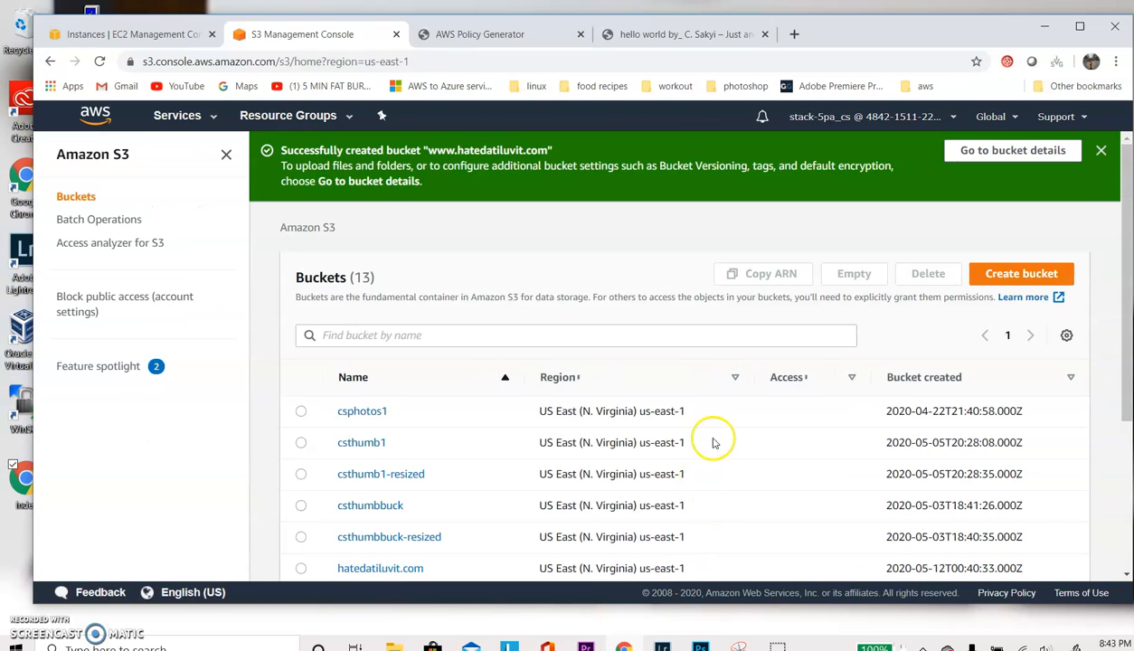
pyautogui.scroll(-3, 734, 405)
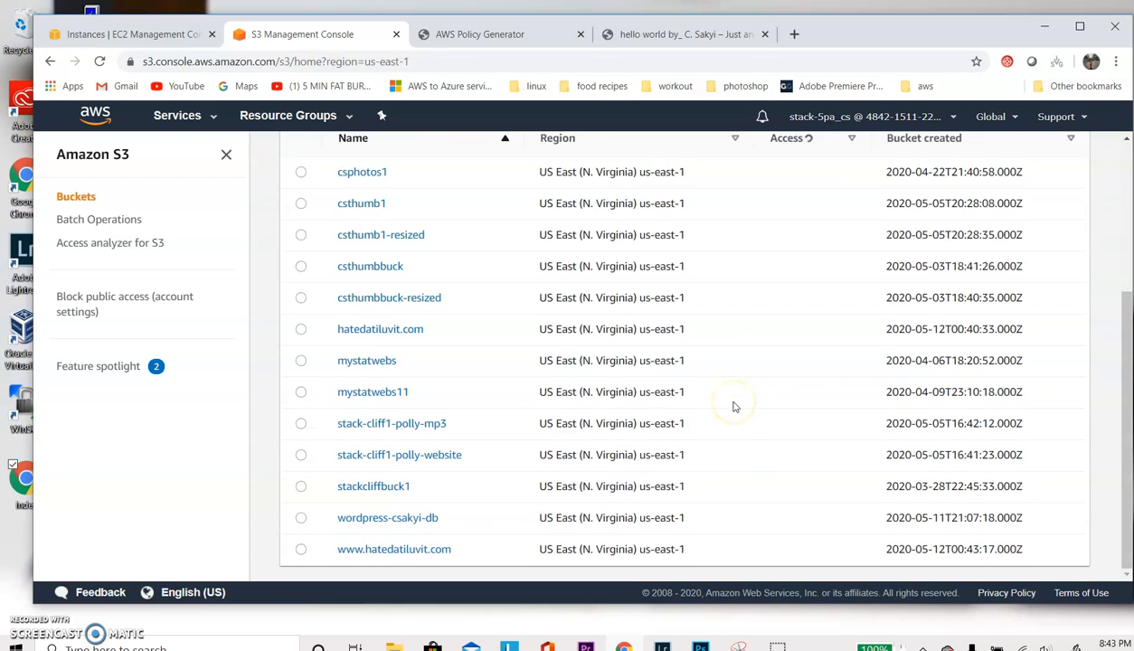
pyautogui.click(371, 549)
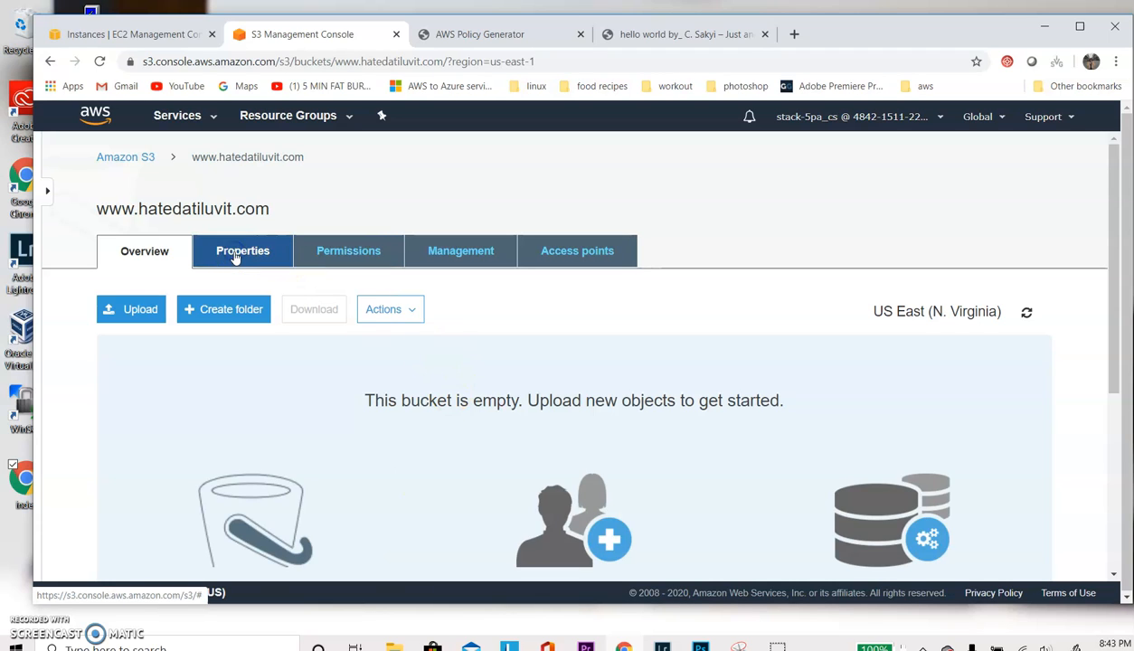
pyautogui.click(236, 256)
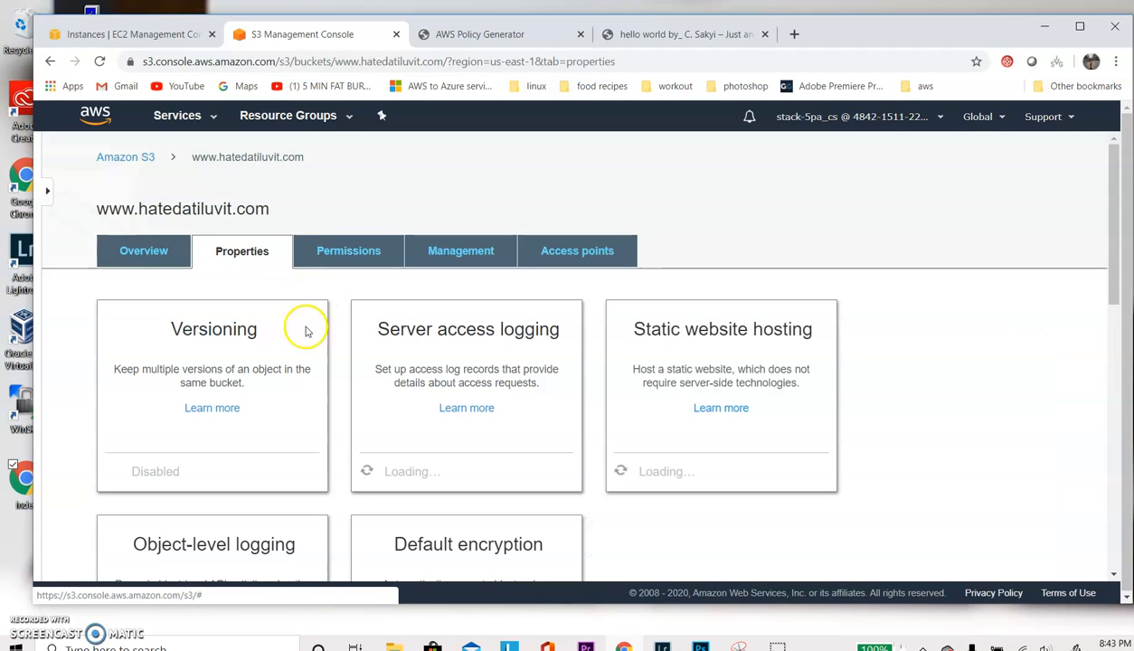
pyautogui.click(725, 364)
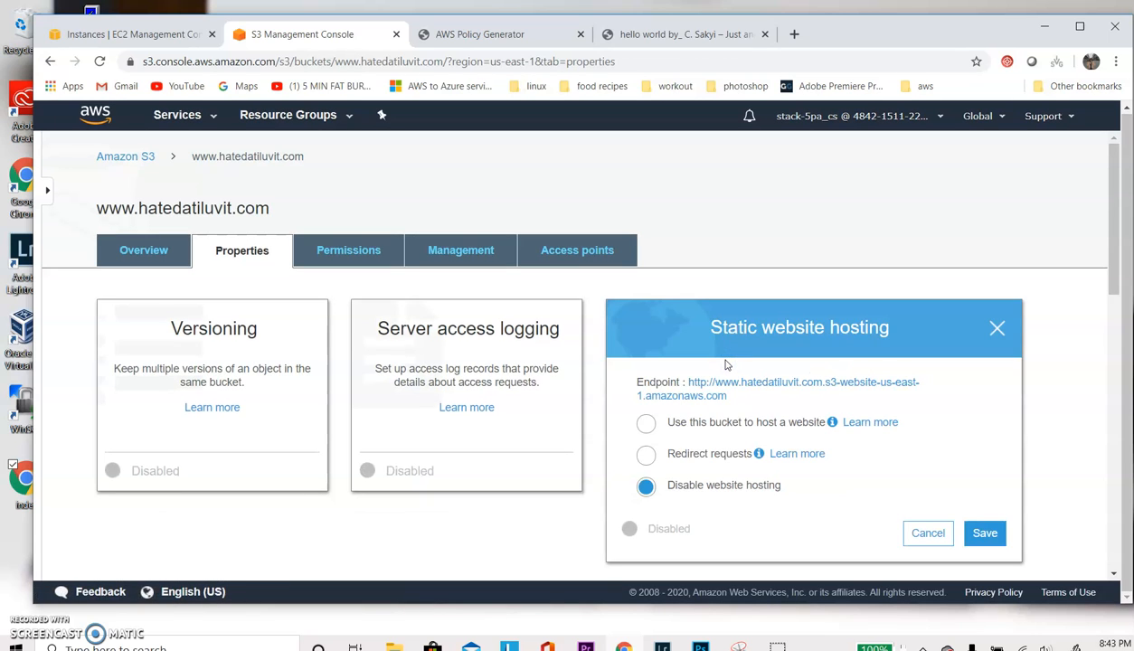
pyautogui.click(646, 456)
pyautogui.scroll(-2, 646, 459)
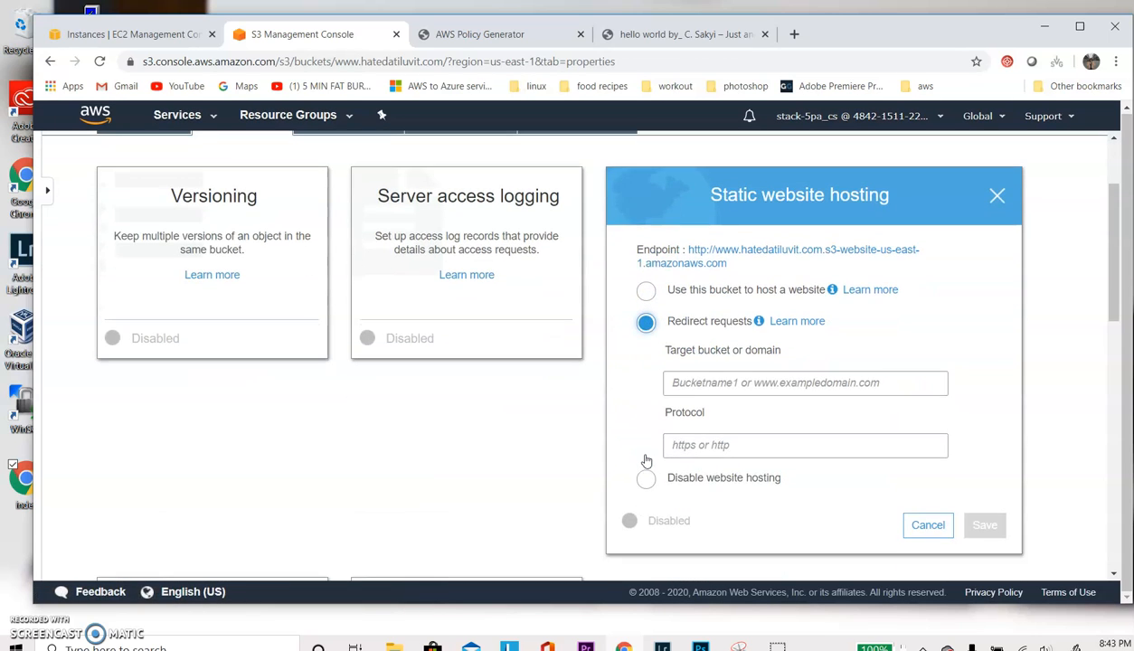
pyautogui.click(746, 385)
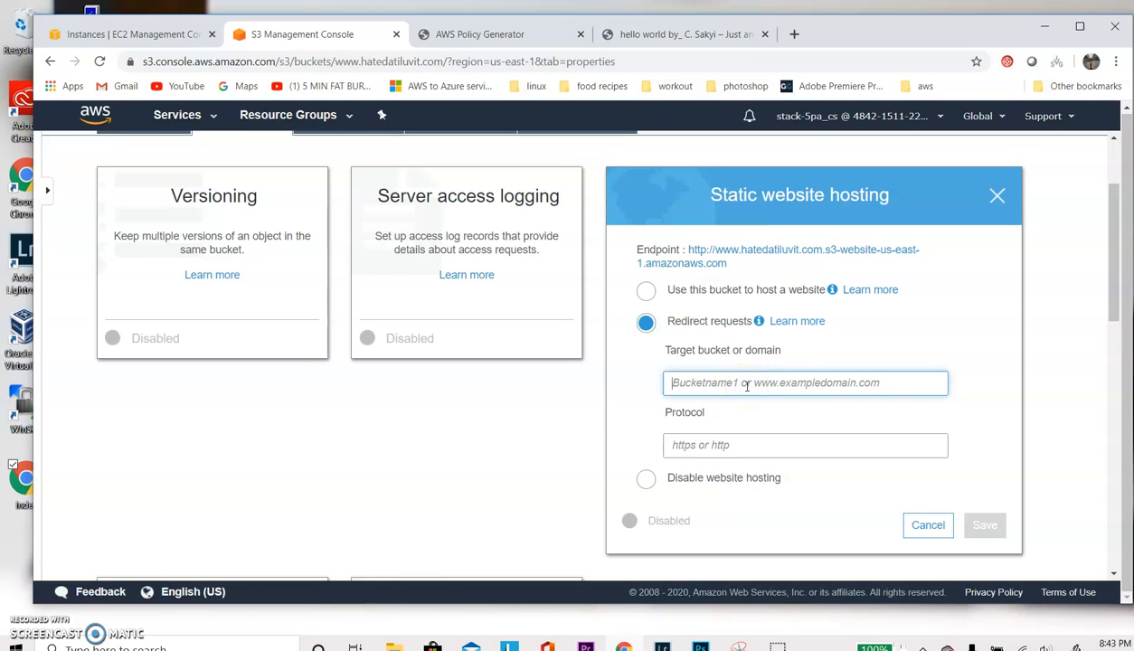
pyautogui.write('hatedatiluvit.com')
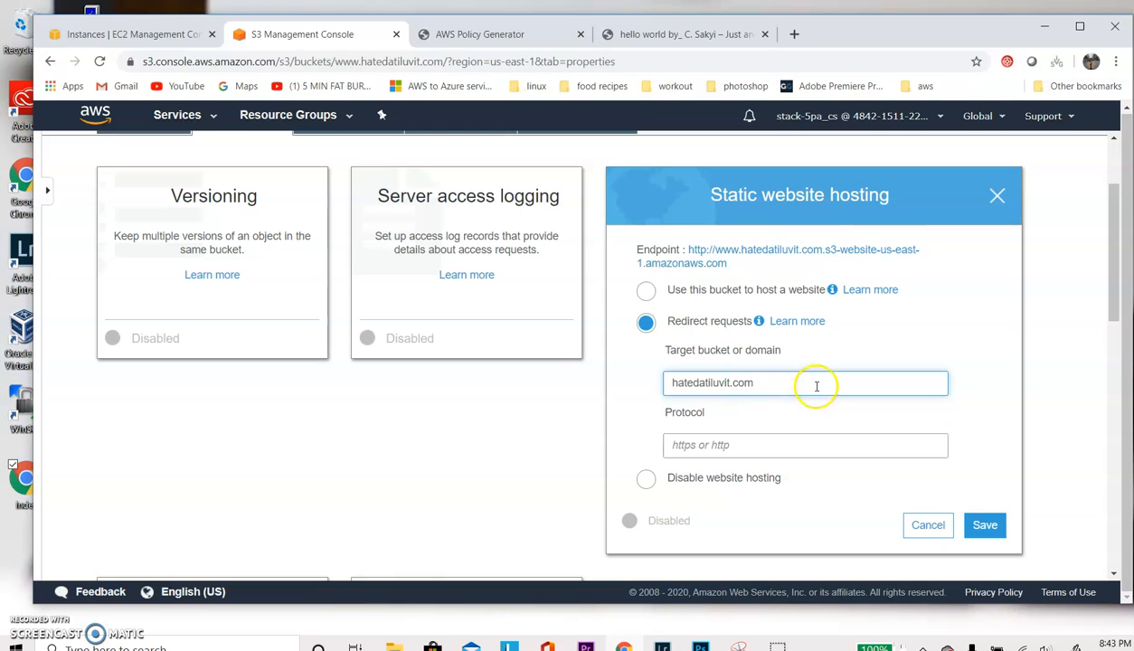
pyautogui.click(987, 525)
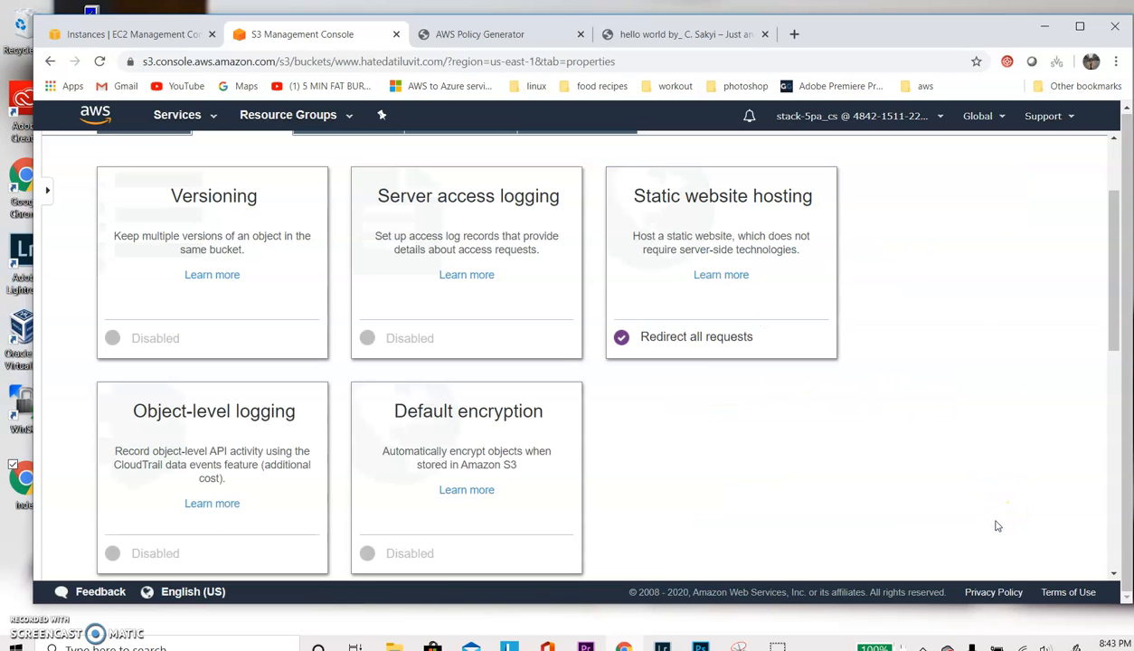
pyautogui.scroll(3, 695, 398)
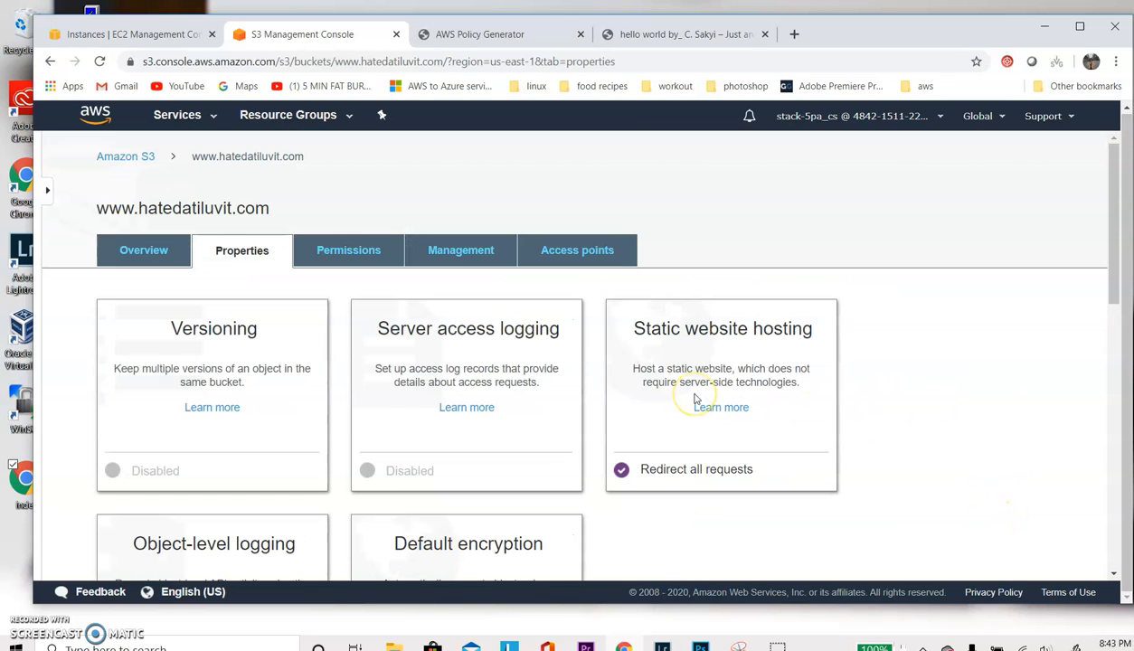
pyautogui.click(346, 252)
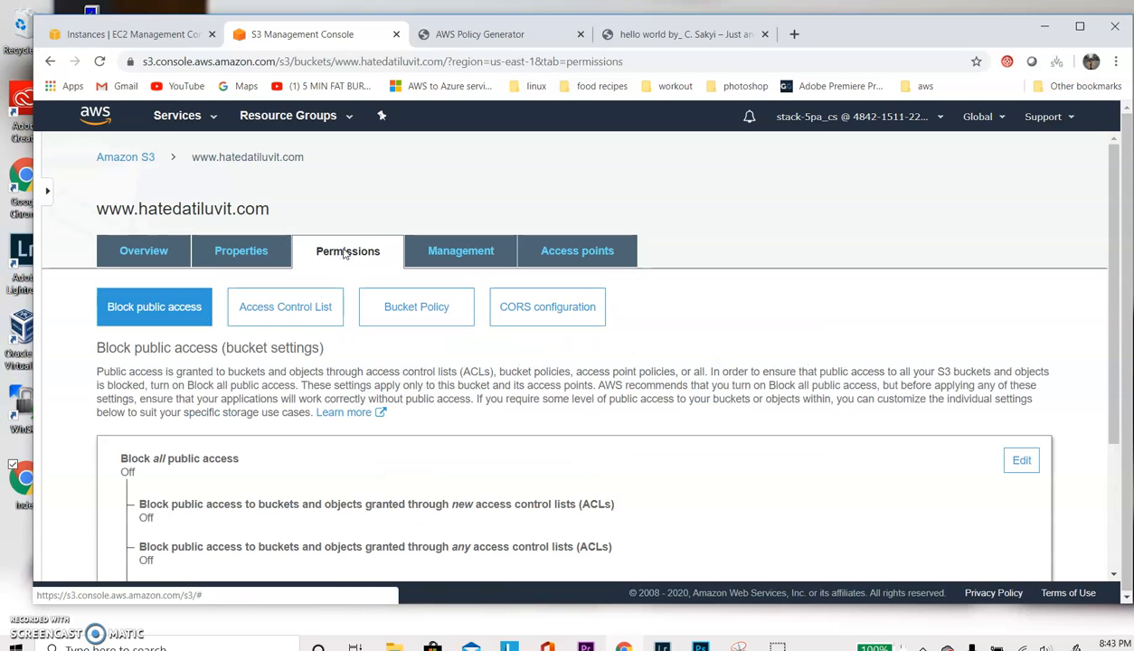
pyautogui.click(416, 321)
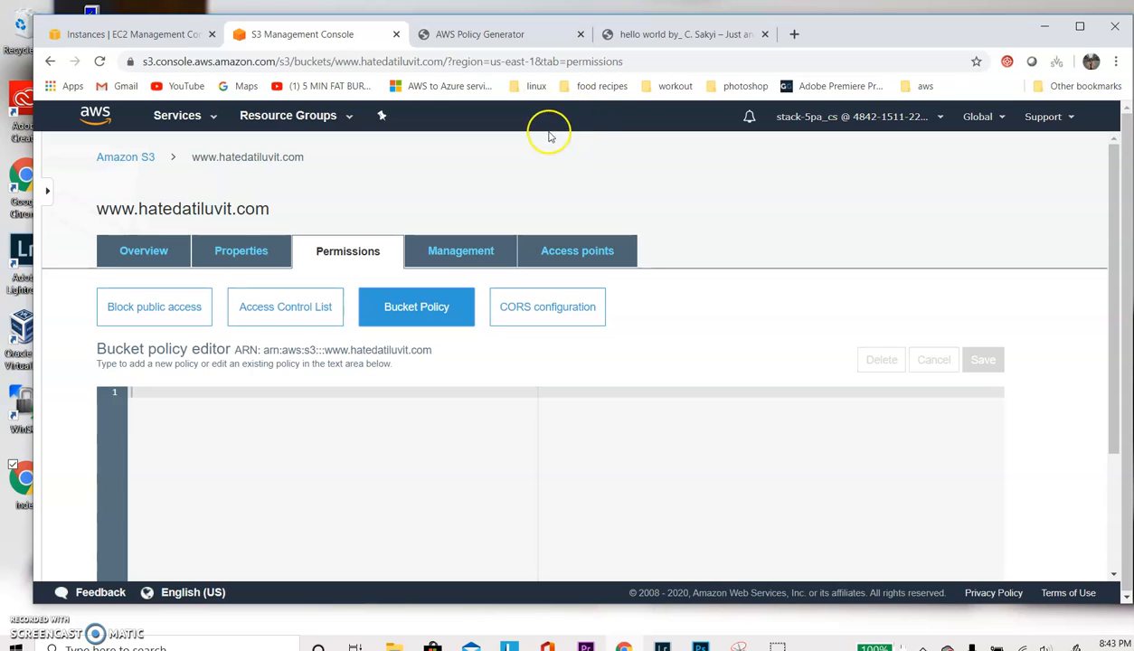
pyautogui.click(455, 38)
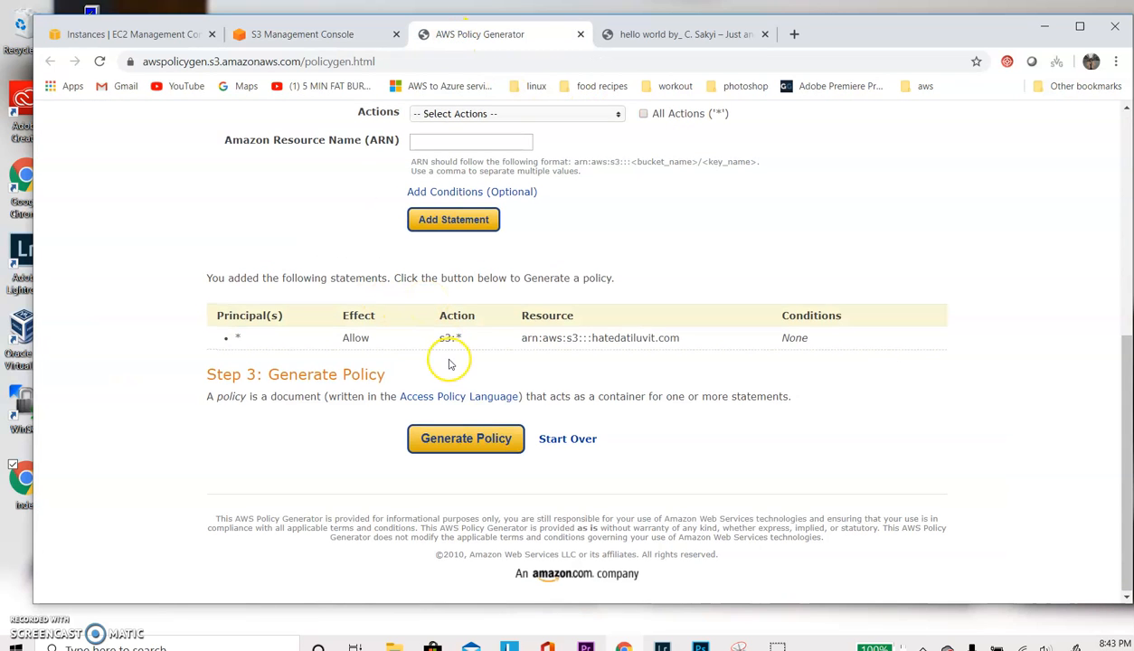
pyautogui.click(466, 443)
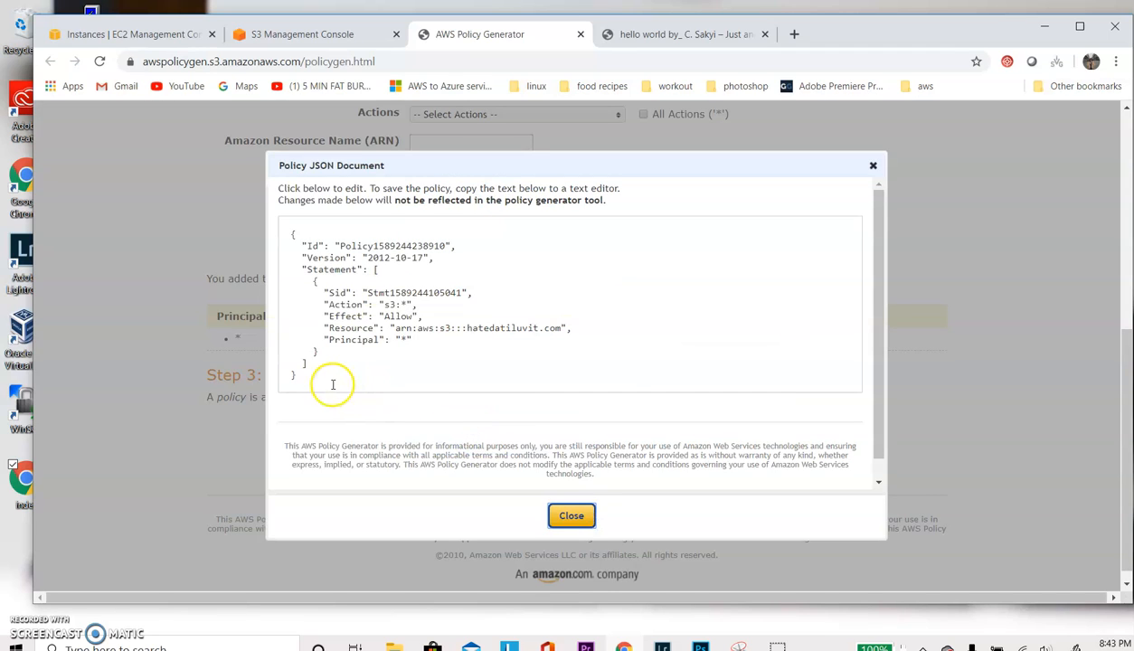
pyautogui.moveTo(322, 372); pyautogui.dragTo(277, 229)
pyautogui.hotkey('ctrl', 'c')
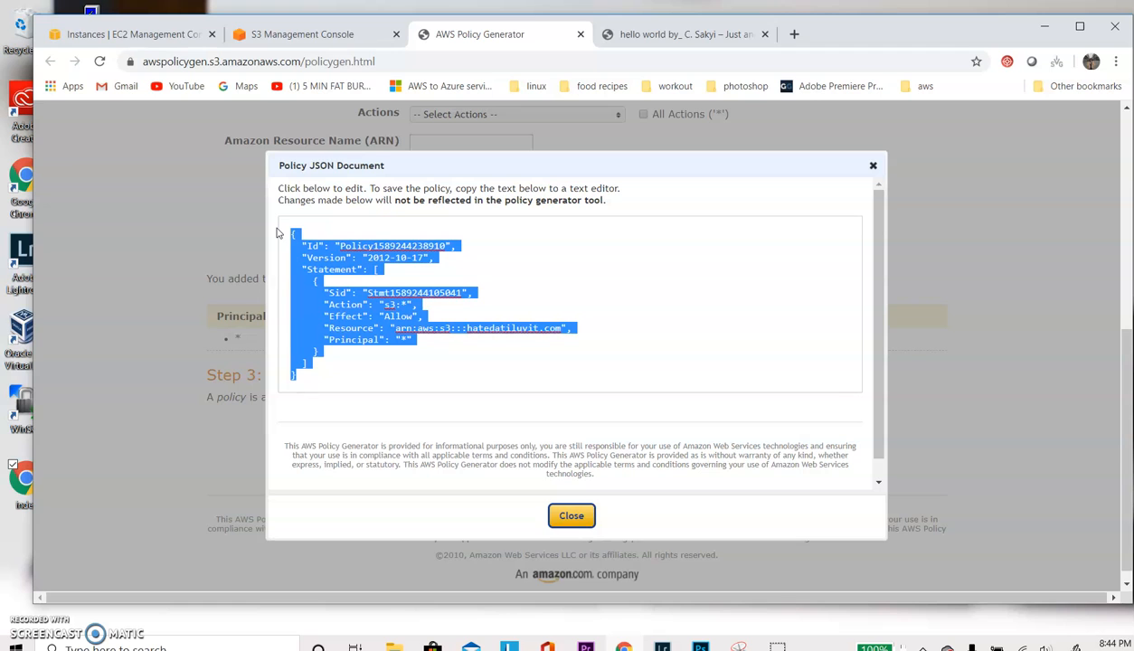
pyautogui.click(334, 27)
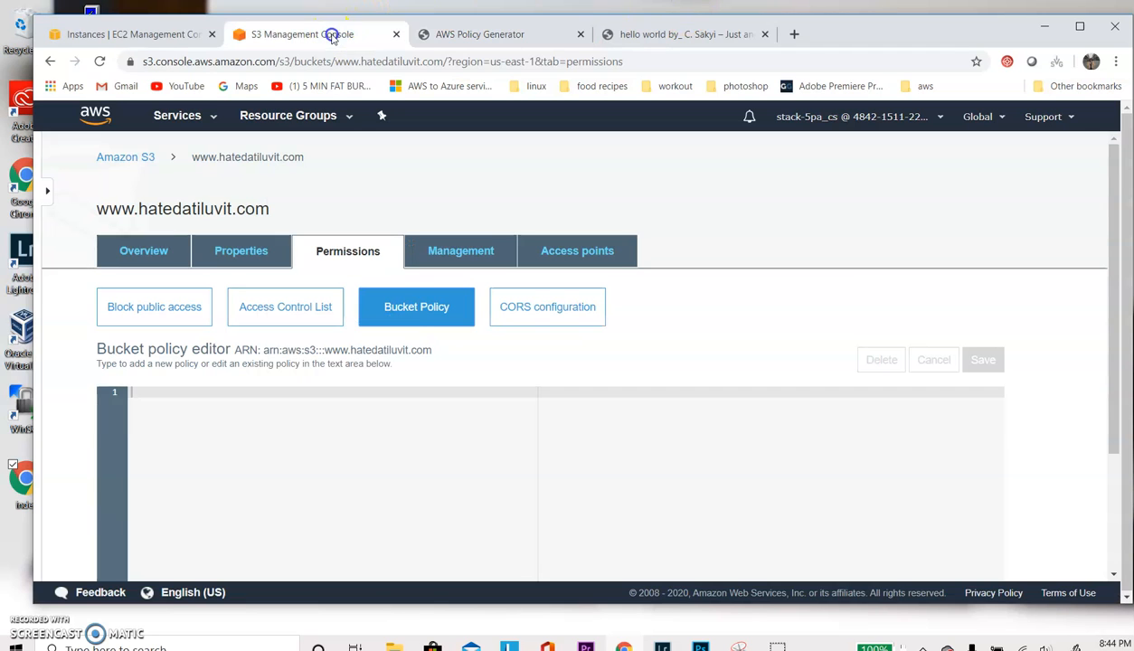
pyautogui.click(131, 392)
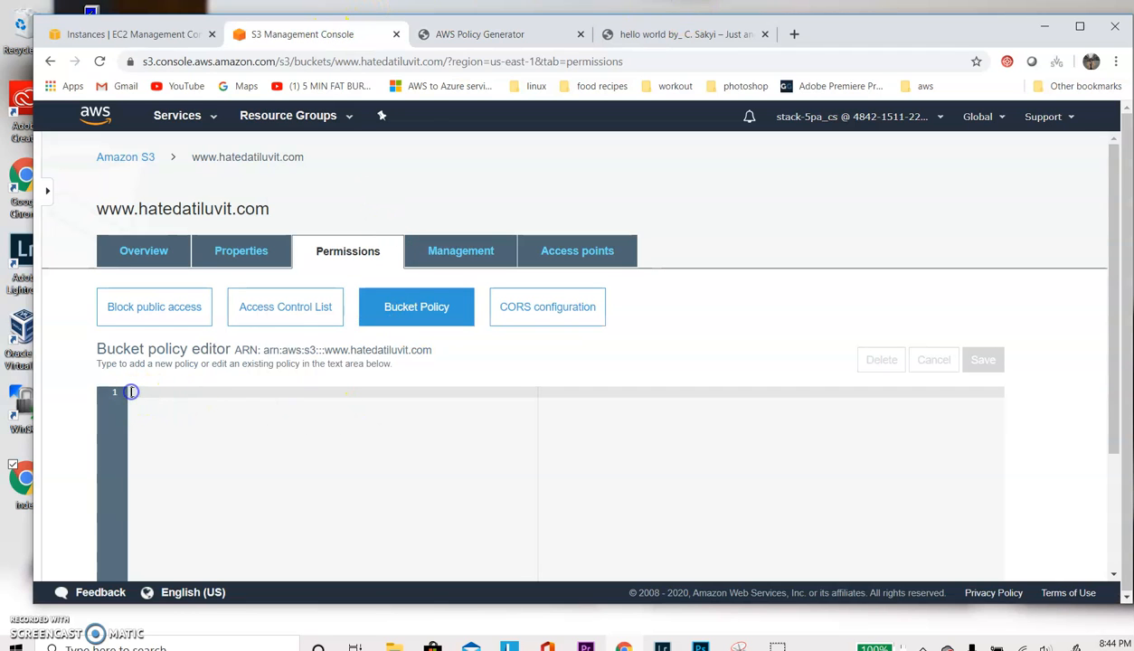
pyautogui.hotkey('ctrl', 'v')
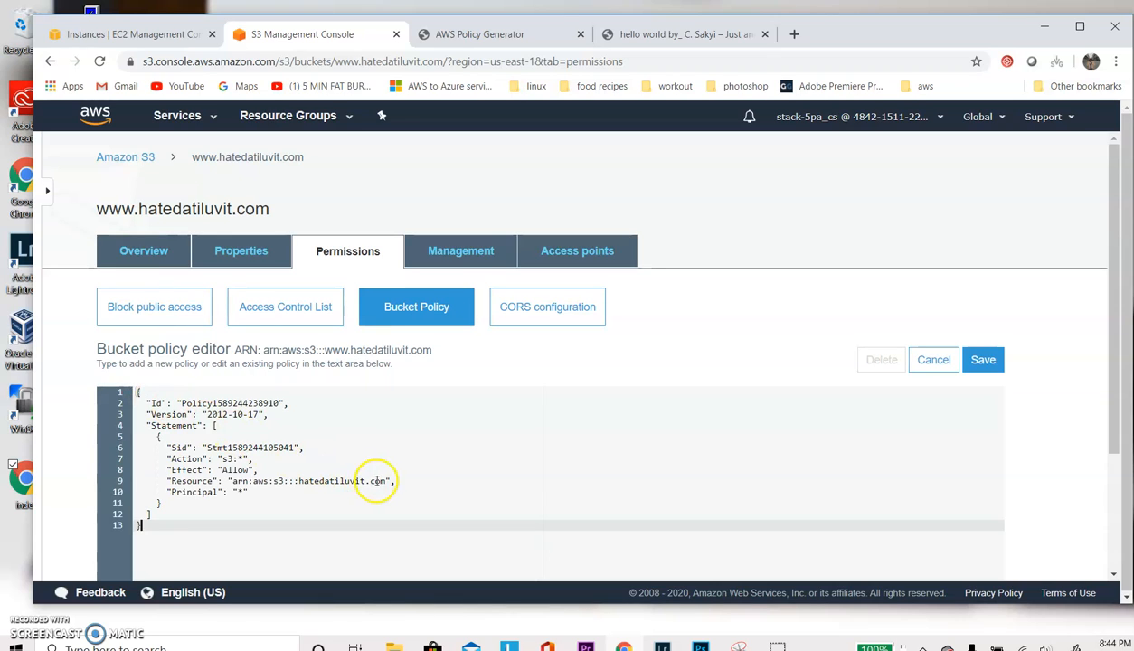
pyautogui.click(299, 481)
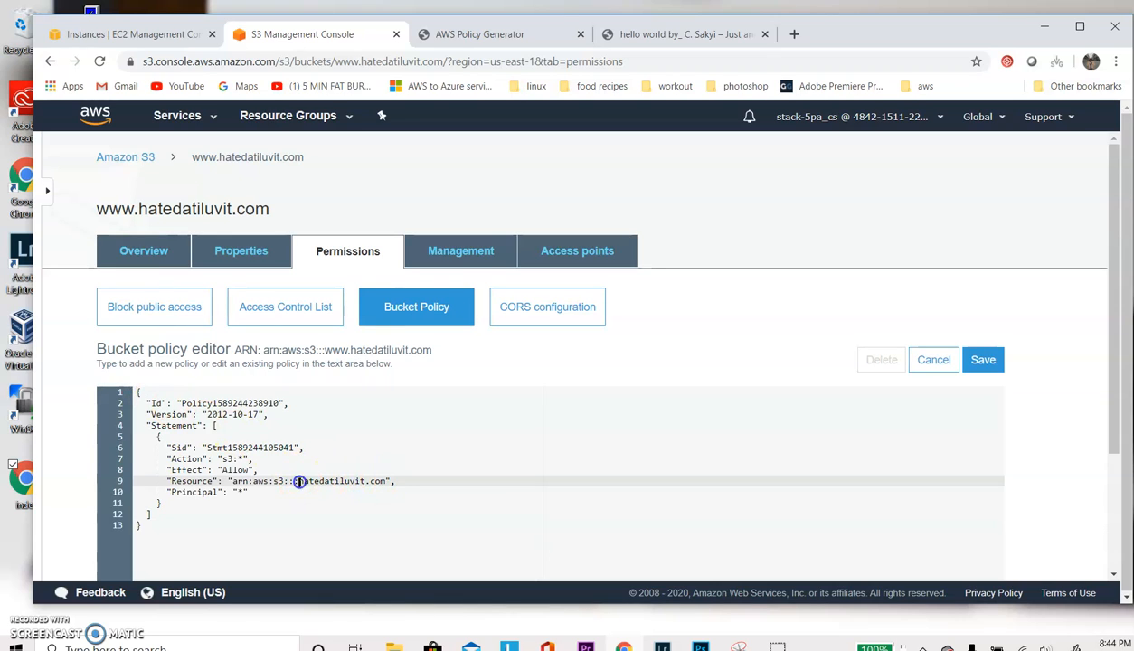
pyautogui.write('www.')
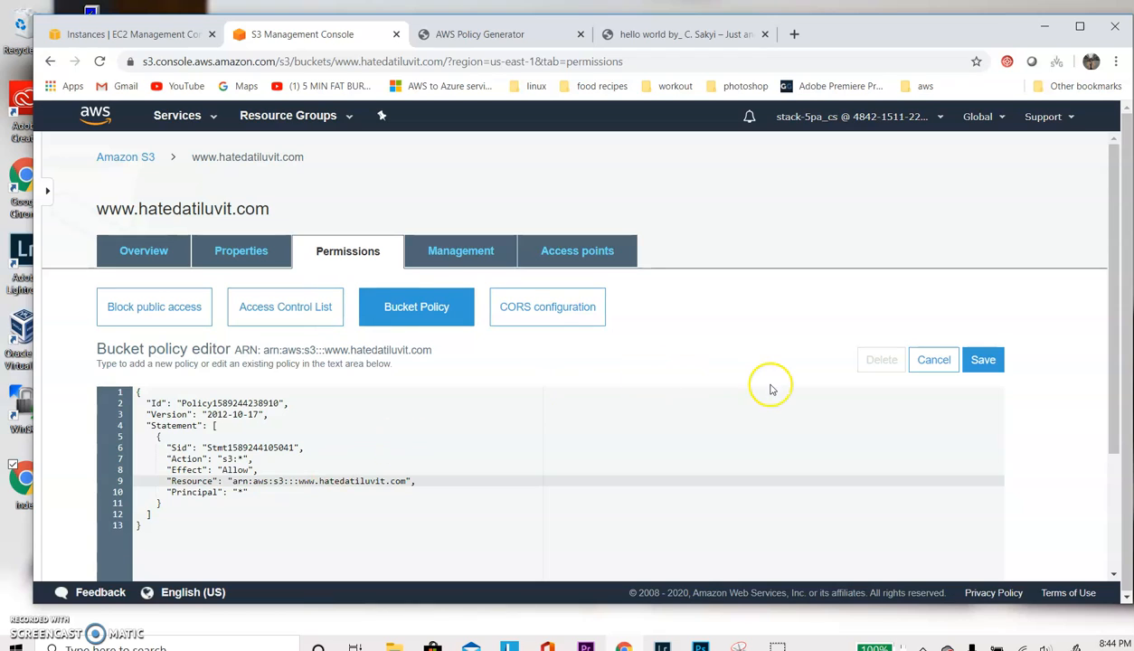
pyautogui.click(986, 359)
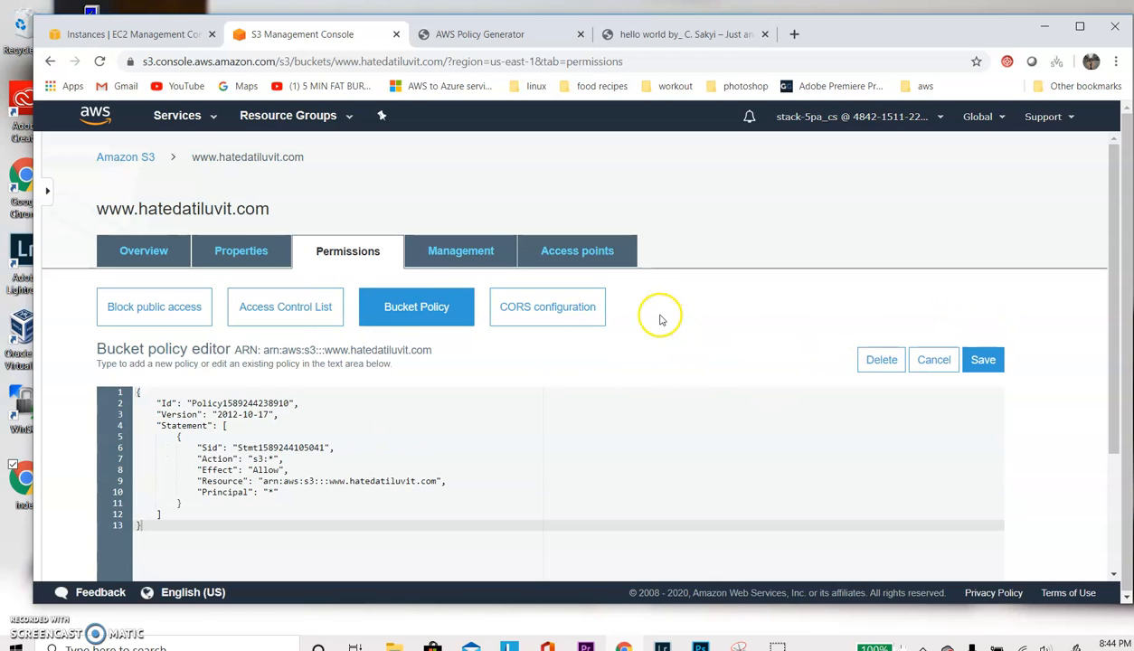
pyautogui.click(979, 360)
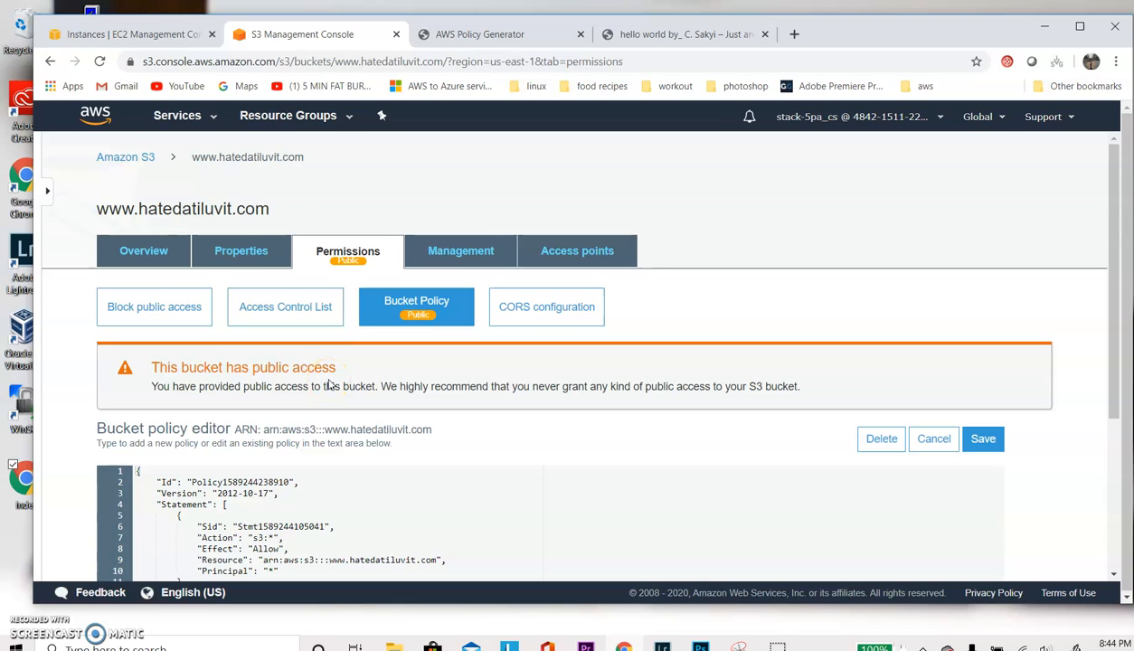
pyautogui.click(242, 252)
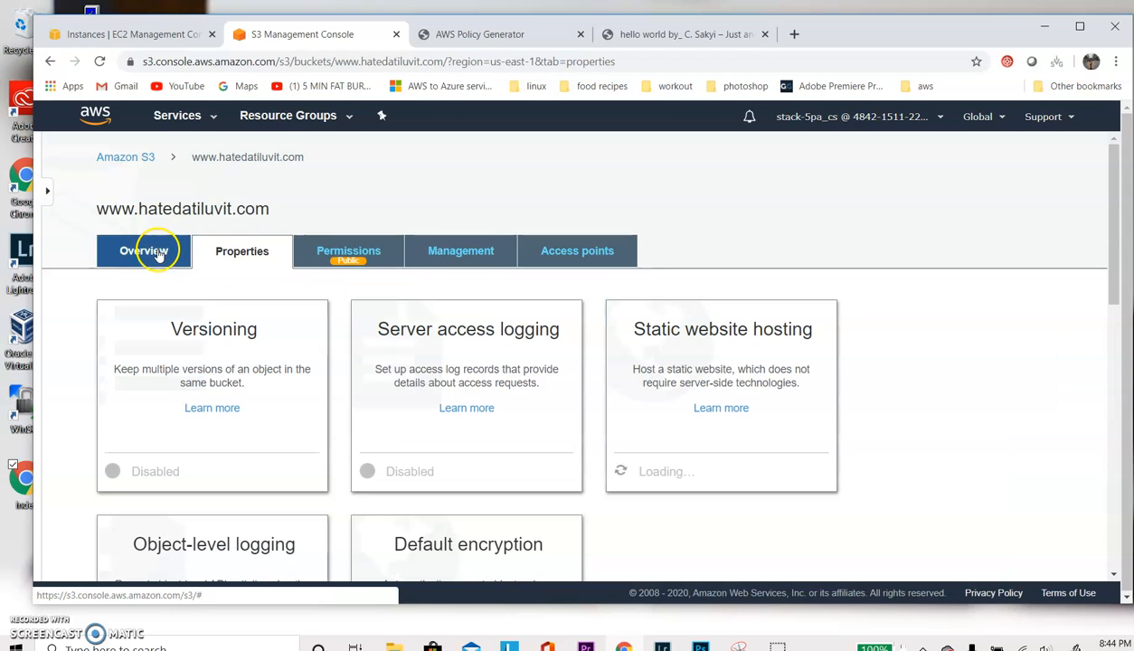
pyautogui.click(159, 254)
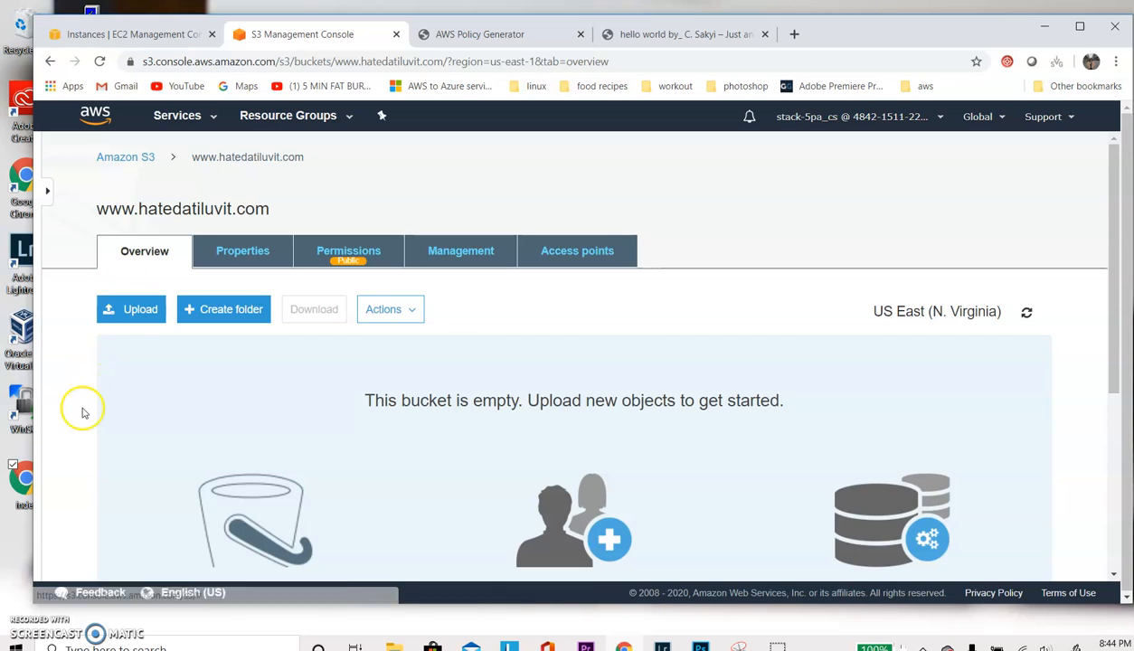
pyautogui.scroll(-2, 83, 412)
pyautogui.scroll(2, 82, 412)
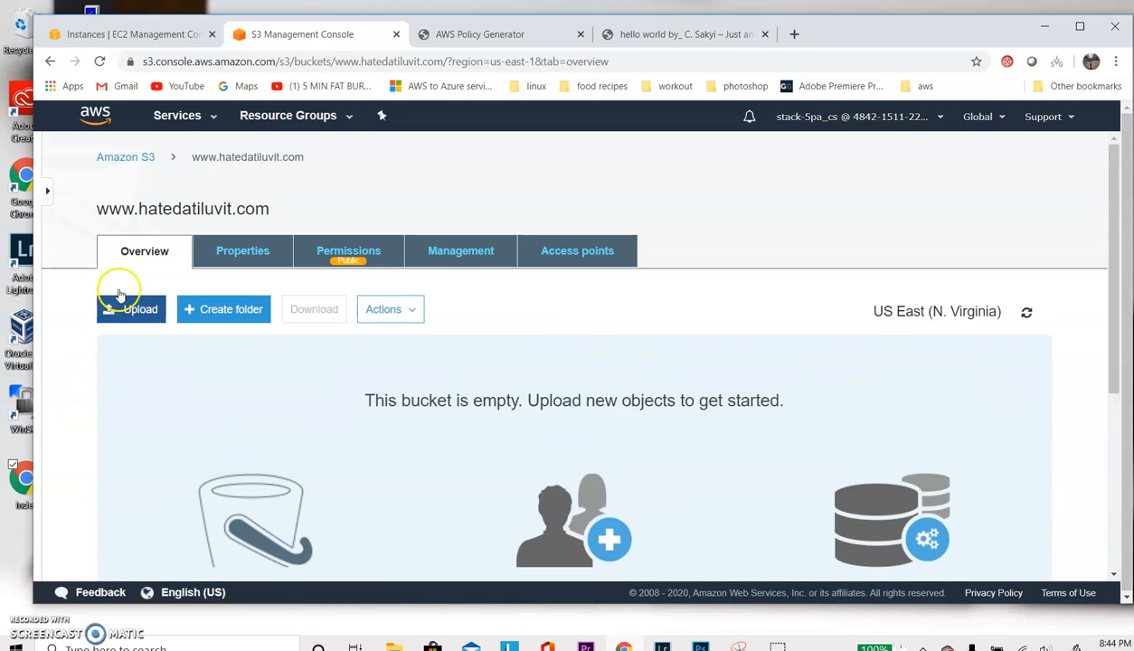
# - Return to the bucket list and open the permissions of index.html in the hatedatiluvit.com bucket
pyautogui.click(115, 161)
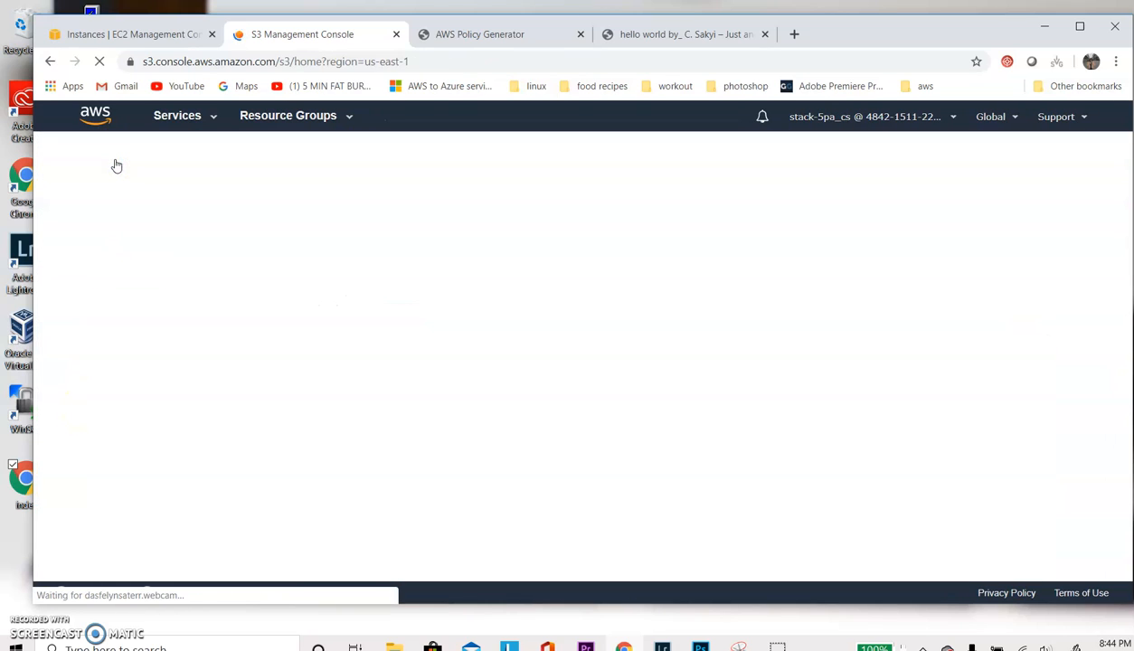
pyautogui.scroll(-2, 438, 405)
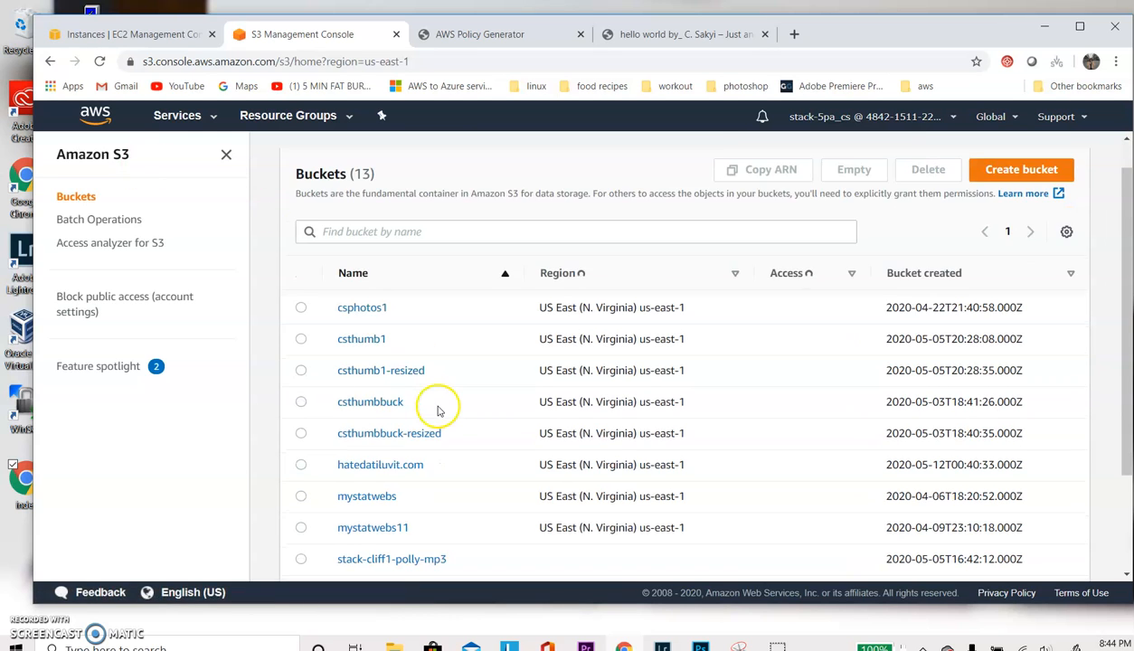
pyautogui.click(363, 434)
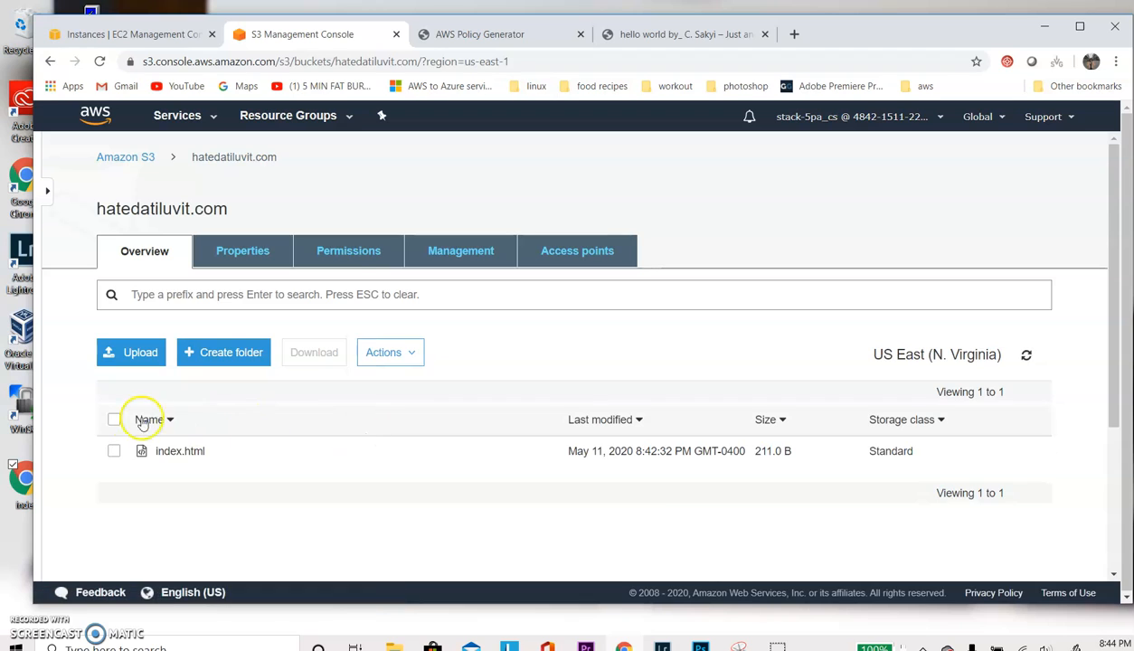
pyautogui.click(115, 451)
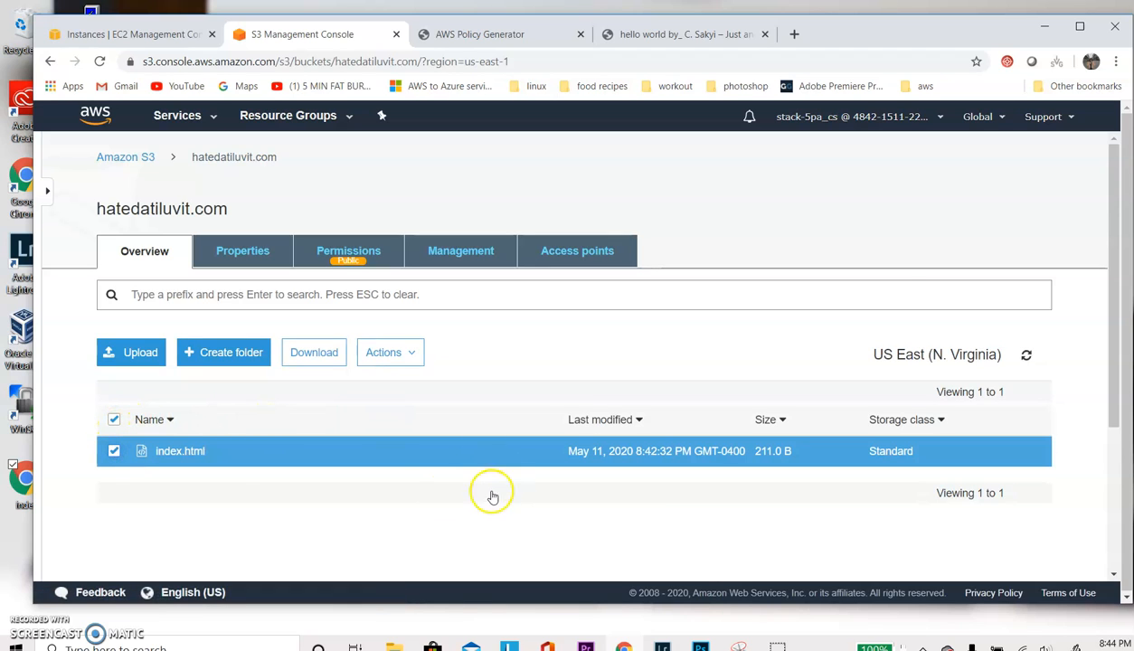
pyautogui.scroll(-3, 760, 416)
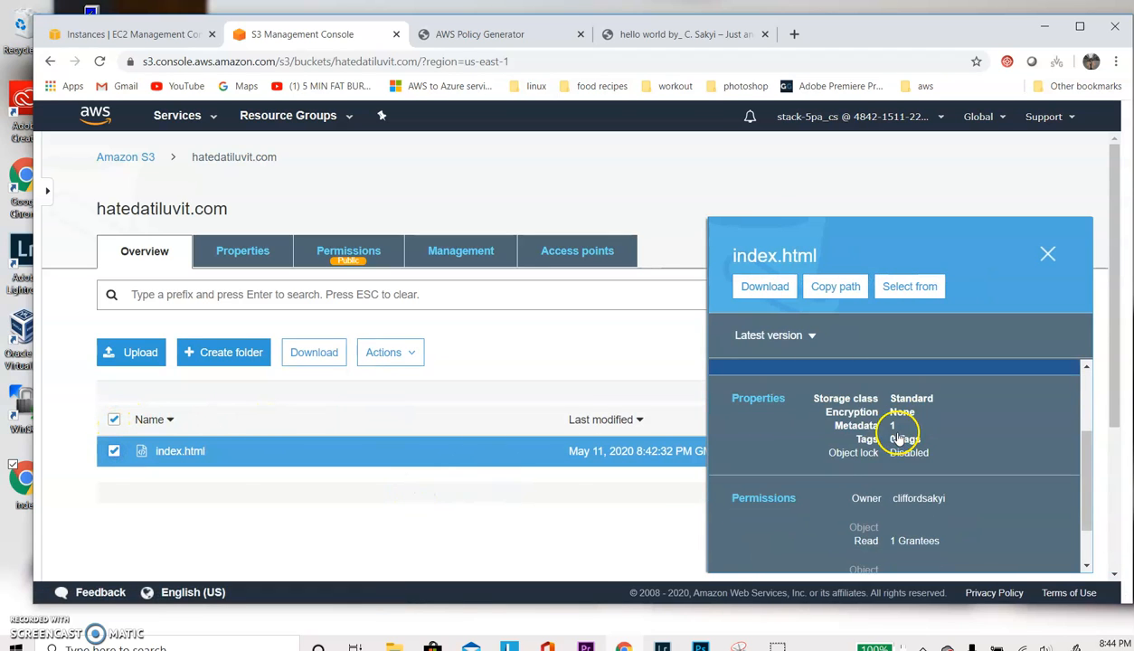
pyautogui.click(762, 498)
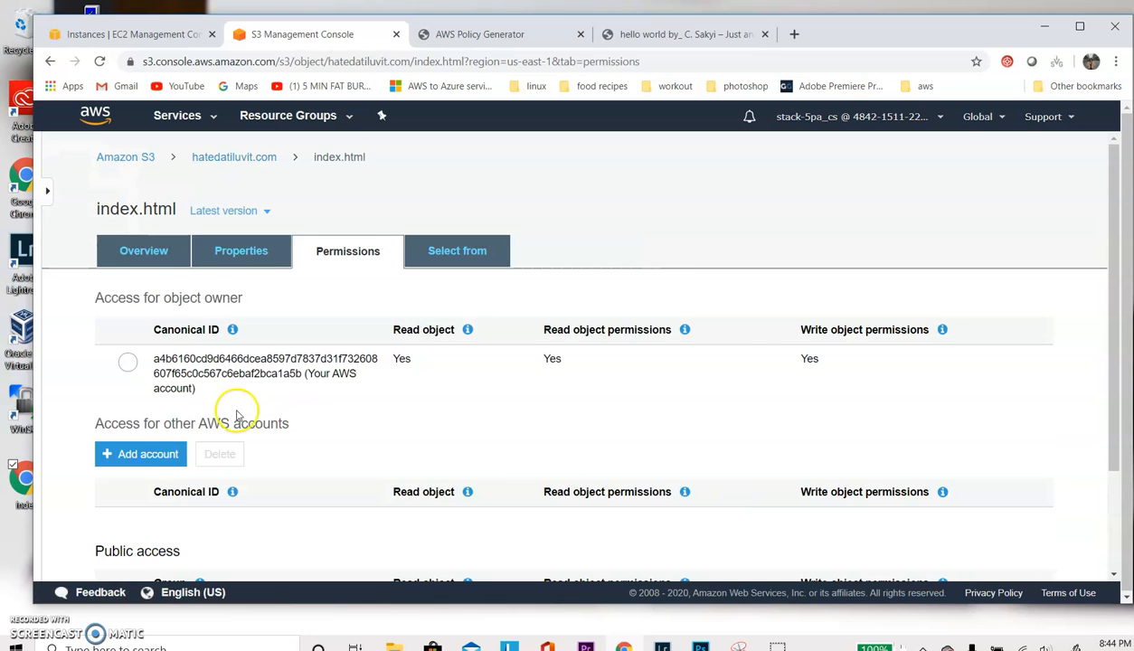
# - Grant Everyone public access to index.html with Read object, Read object permissions and Write object permissions, and save
pyautogui.scroll(-3, 235, 416)
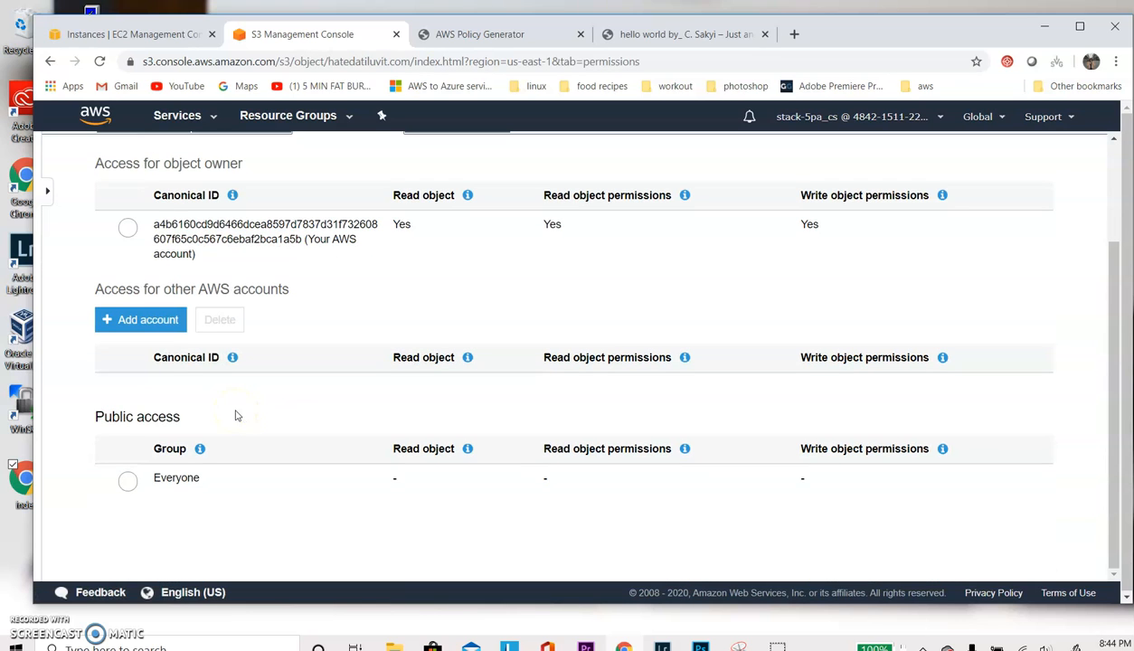
pyautogui.click(128, 484)
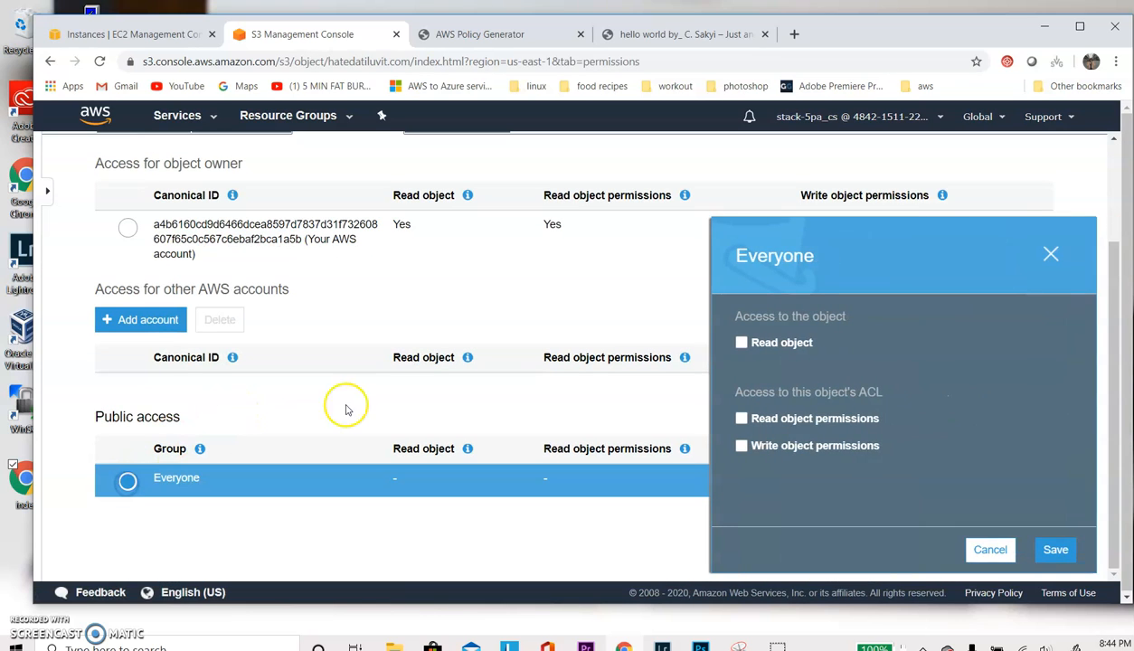
pyautogui.click(737, 345)
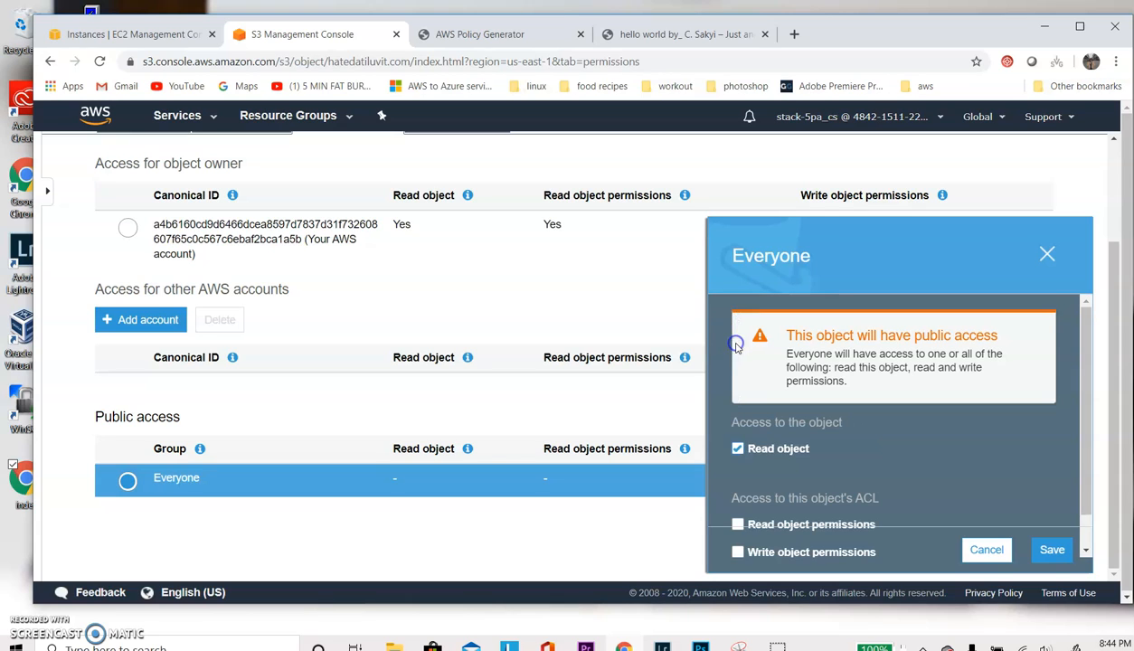
pyautogui.scroll(-1, 736, 509)
pyautogui.click(738, 488)
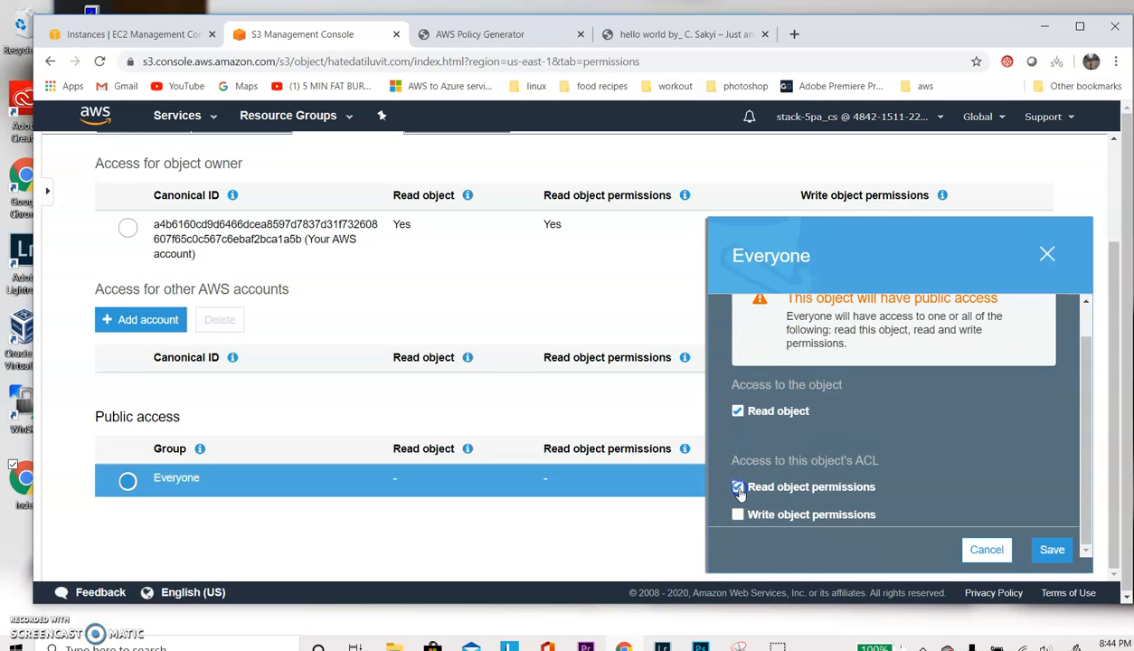
pyautogui.click(739, 514)
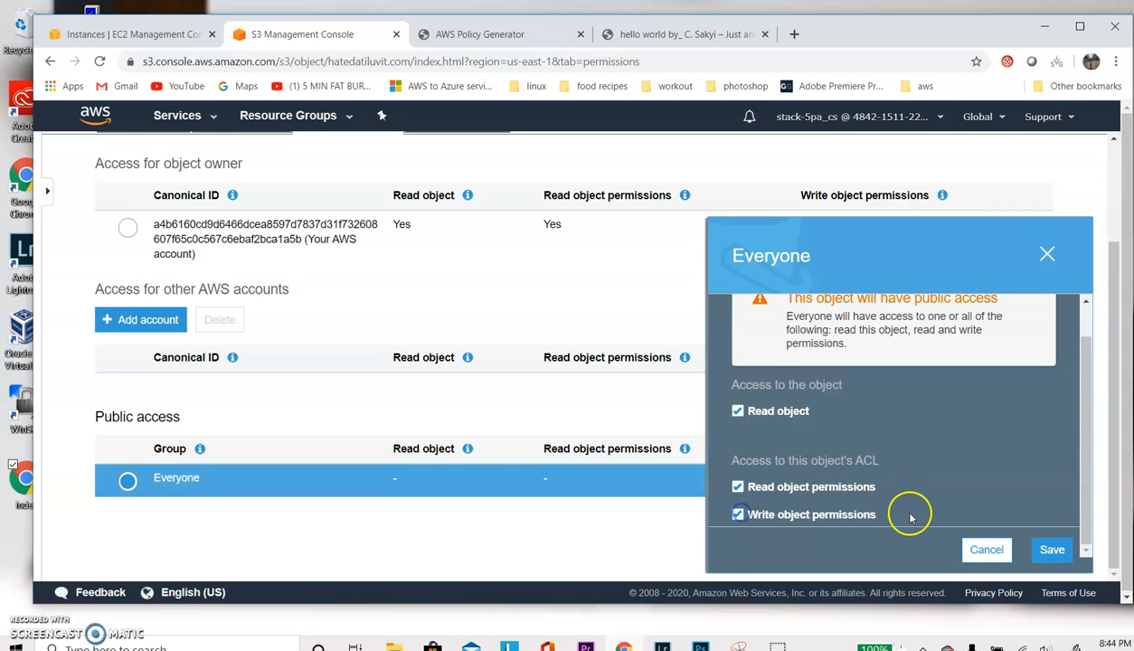
pyautogui.click(1051, 550)
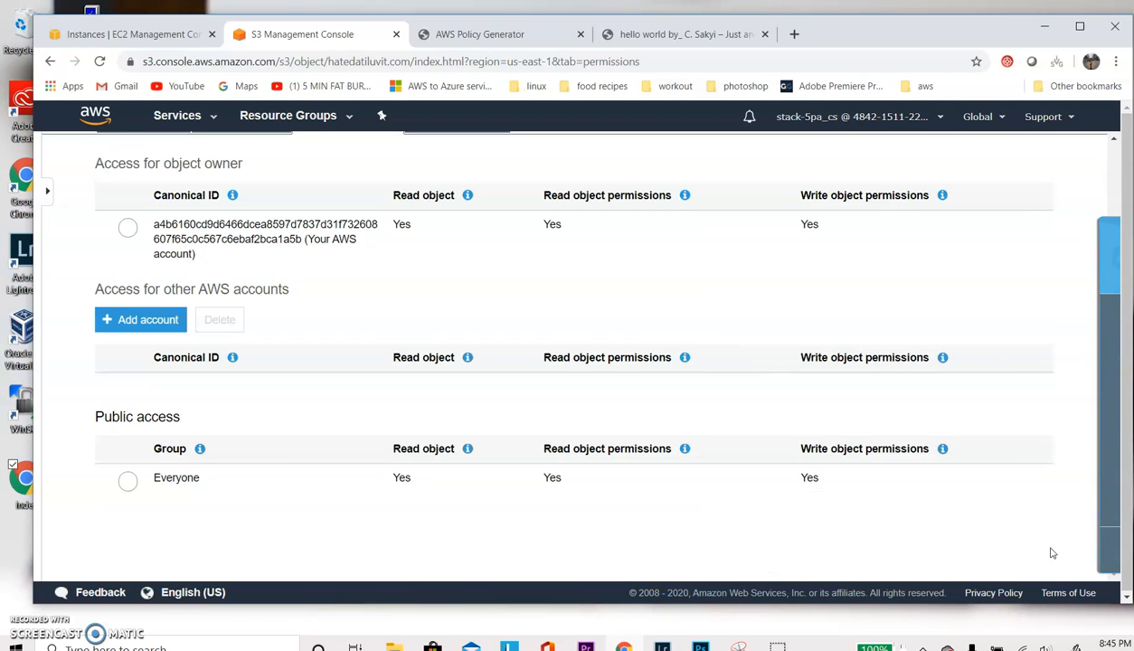
pyautogui.scroll(2, 352, 297)
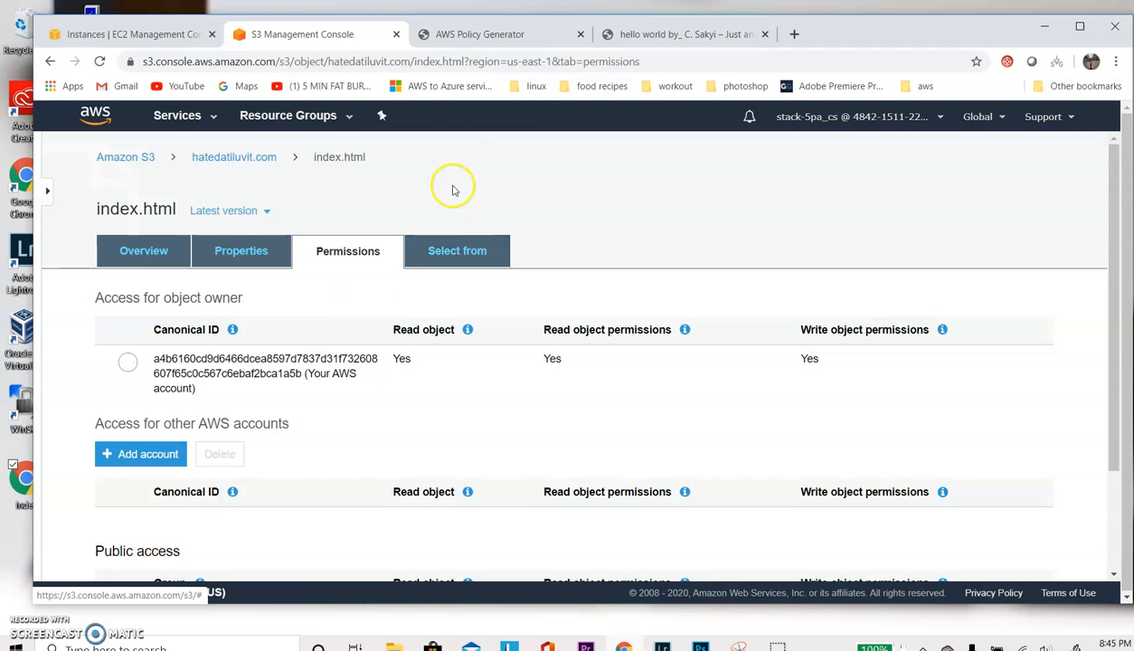
# - Load the AWS Management Console in place of the AWS Policy Generator page and log back in
pyautogui.click(484, 36)
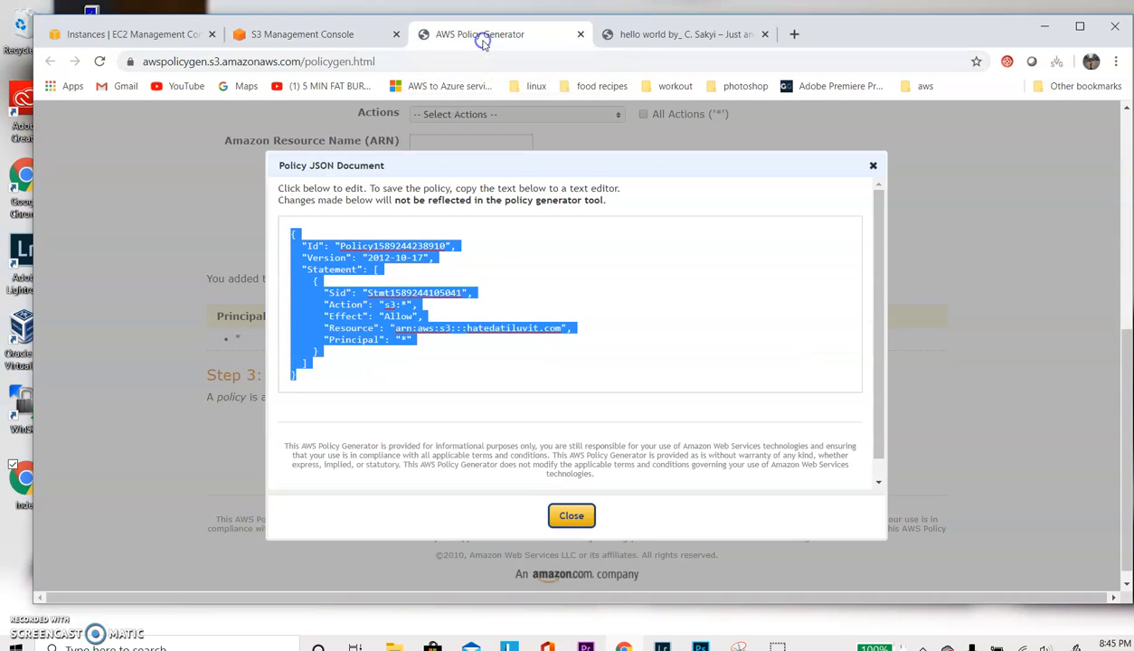
pyautogui.click(344, 62)
pyautogui.write('a')
pyautogui.press('Return')
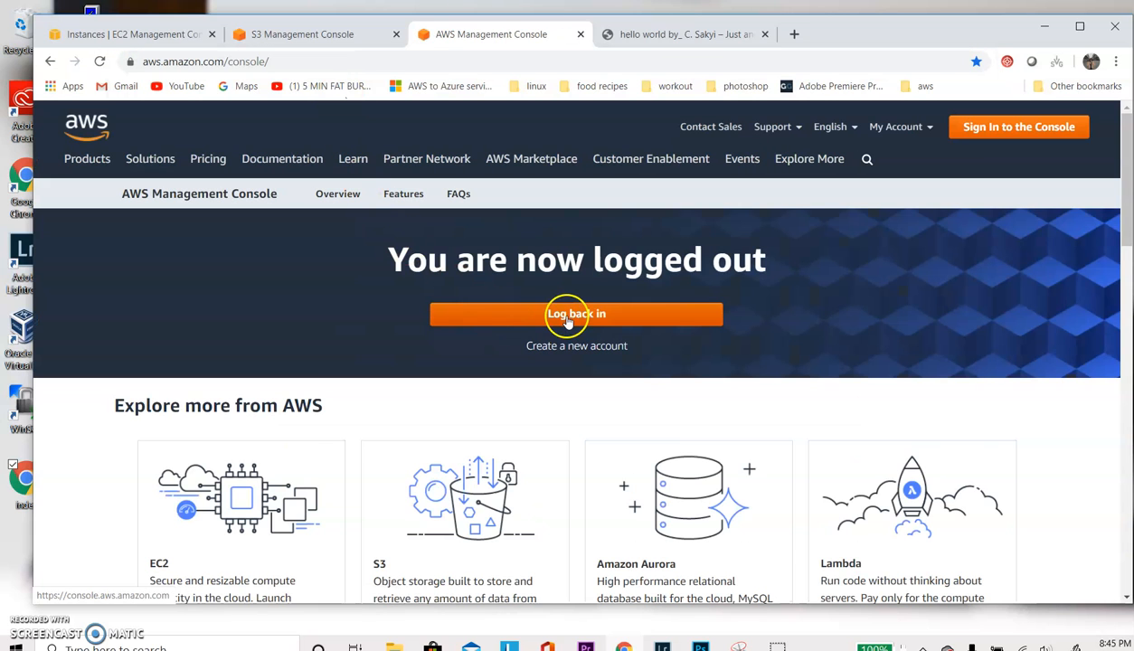
pyautogui.click(567, 318)
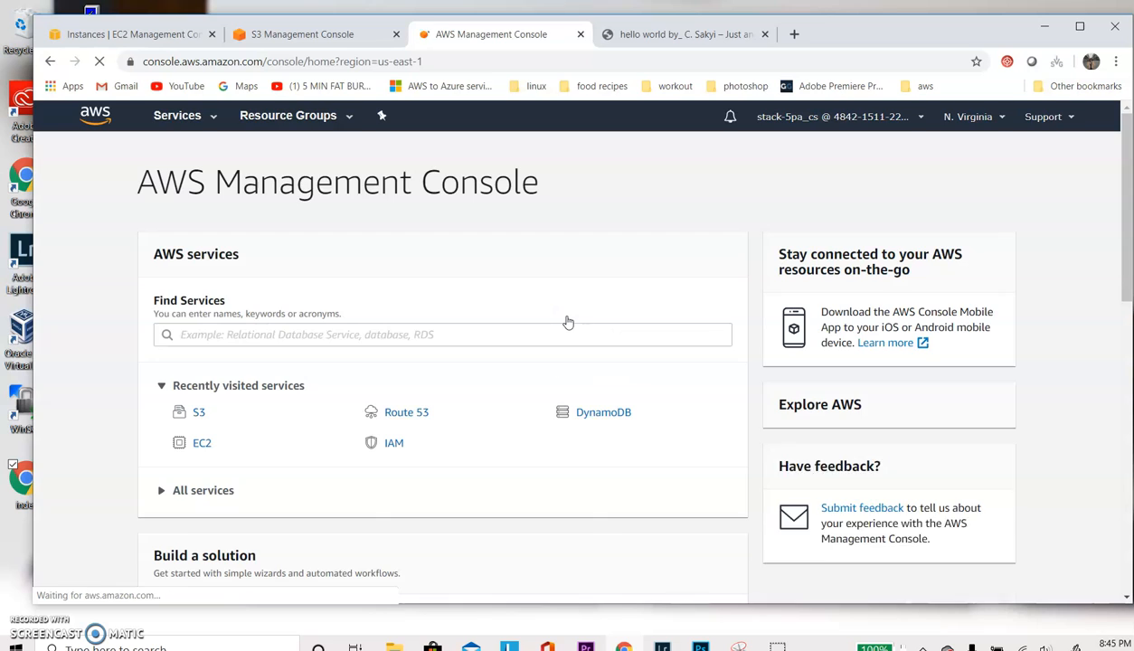
# - Search the AWS services for "route" and open Route 53
pyautogui.click(299, 335)
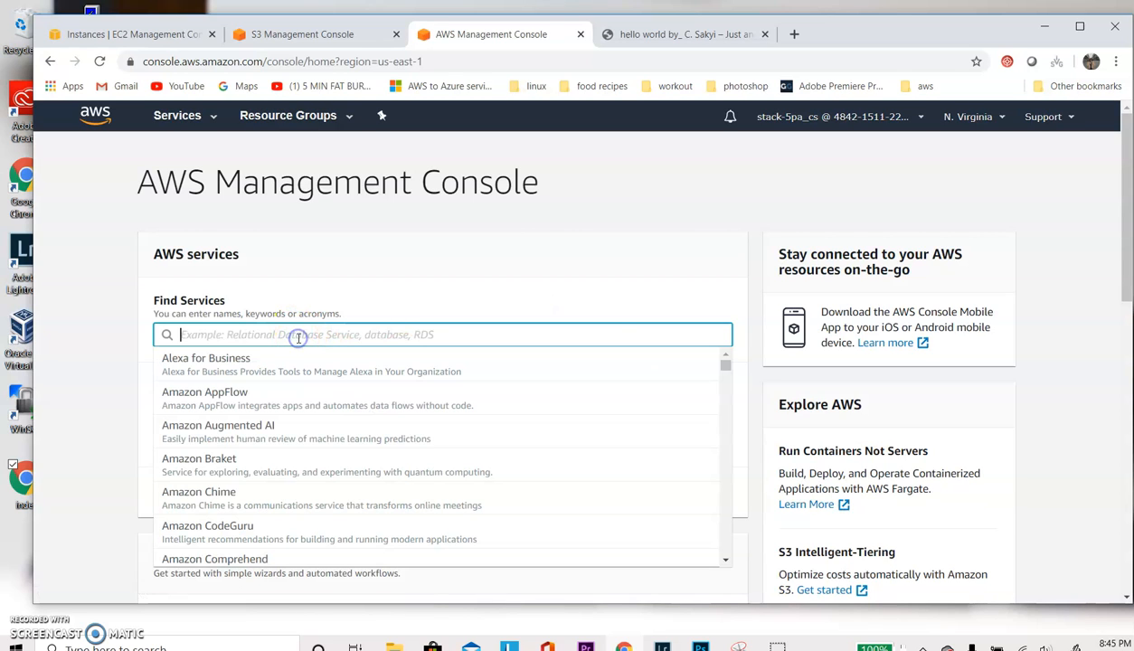
pyautogui.write('ruo')
pyautogui.press('BackSpace')
pyautogui.press('BackSpace')
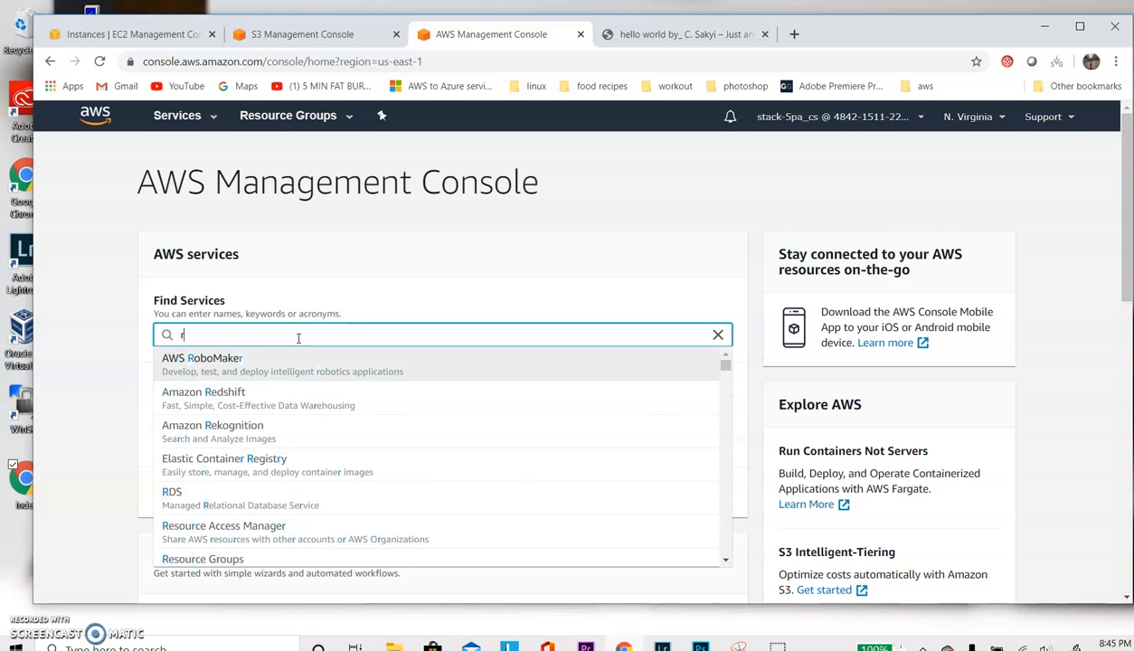
pyautogui.write('oute')
pyautogui.click(279, 362)
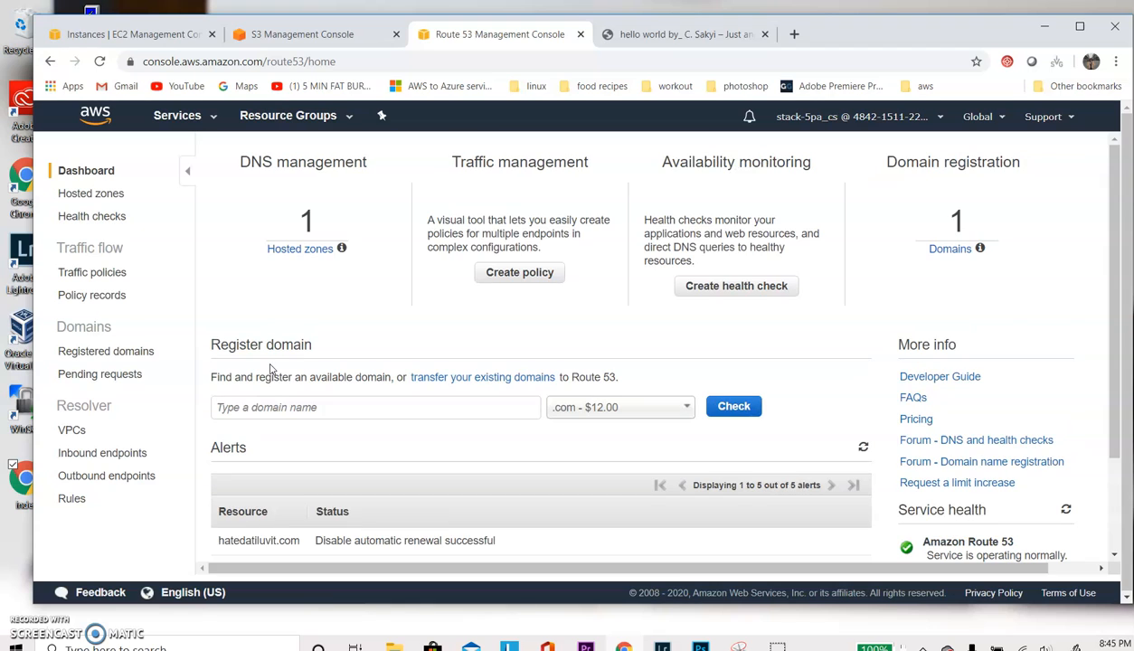
# - Open the record sets of the hatedatiluvit.com hosted zone
pyautogui.click(312, 257)
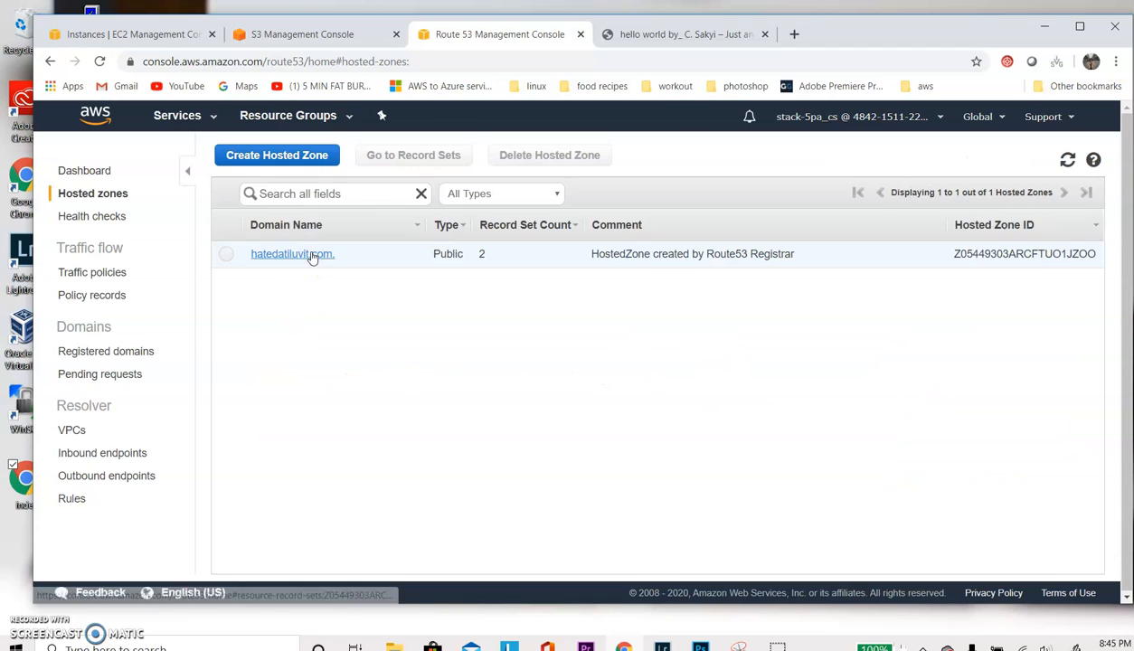
pyautogui.click(312, 255)
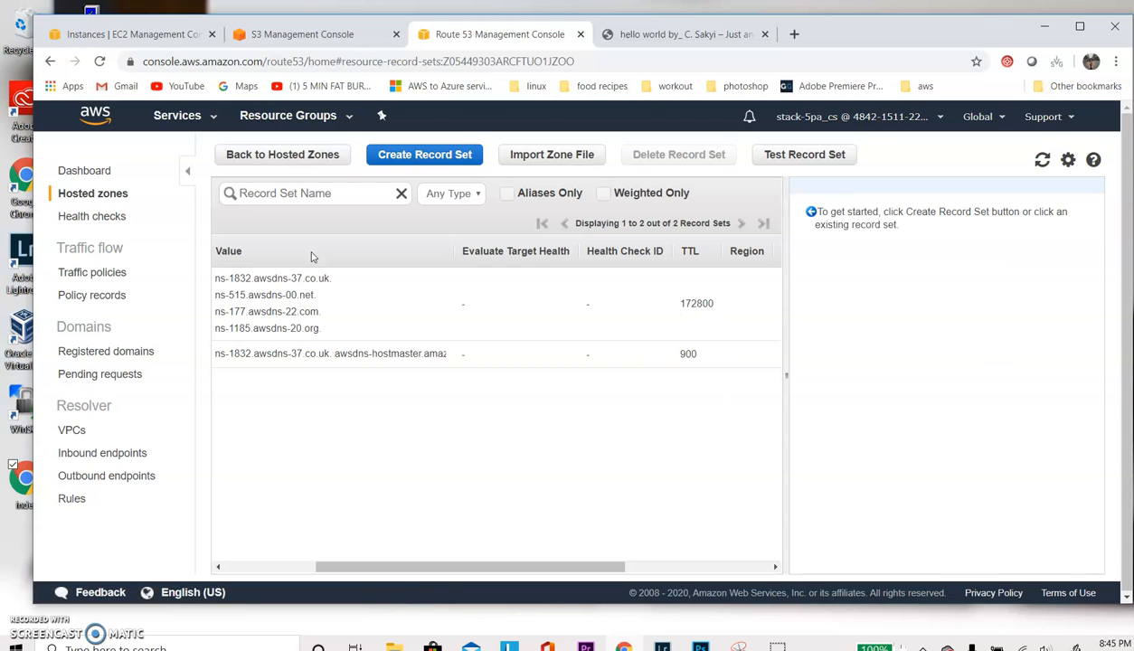
pyautogui.click(350, 300)
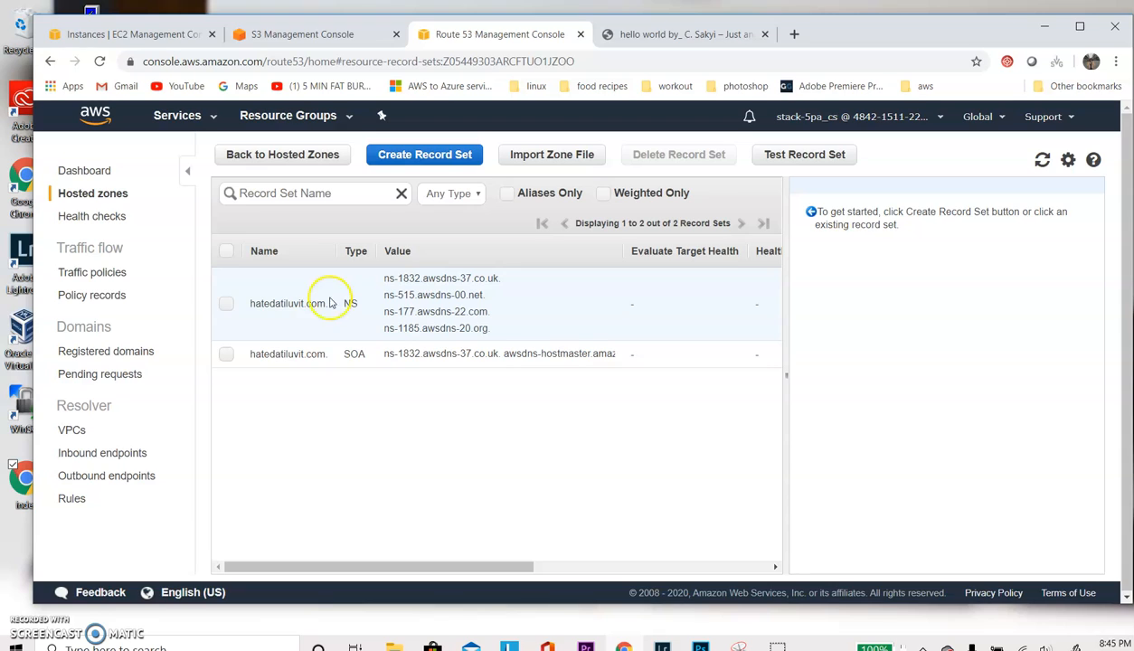
pyautogui.click(304, 413)
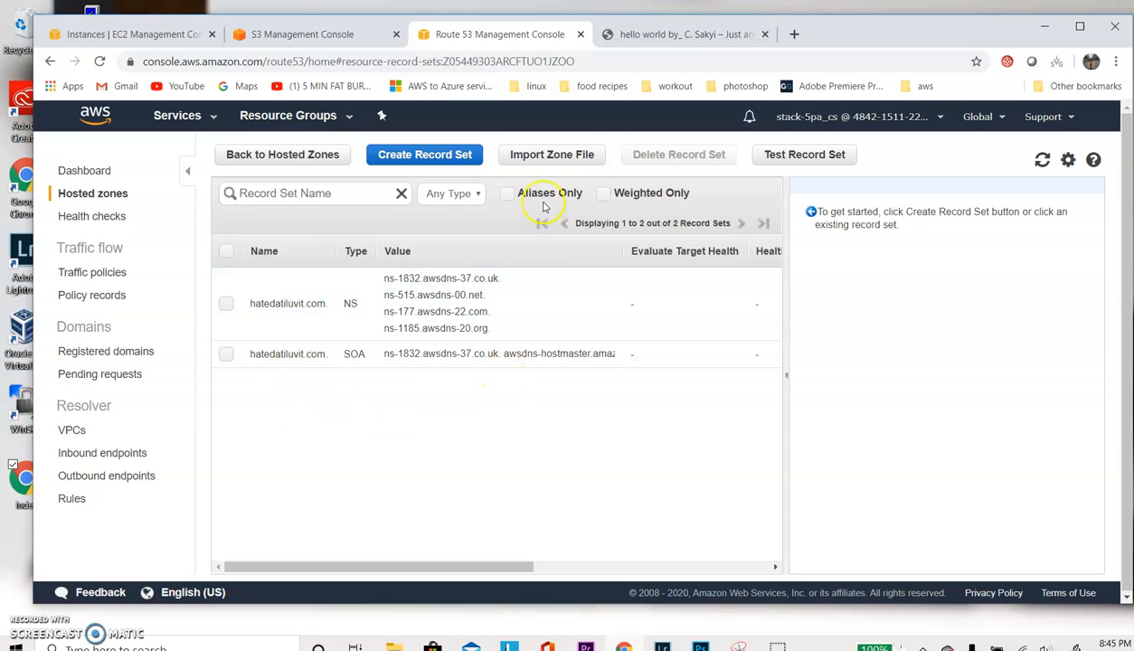
# - Create an A – IPv4 alias record for hatedatiluvit.com targeting its S3 website endpoint s3-website-us-east-1.amazonaws.com, with Simple routing
pyautogui.click(425, 157)
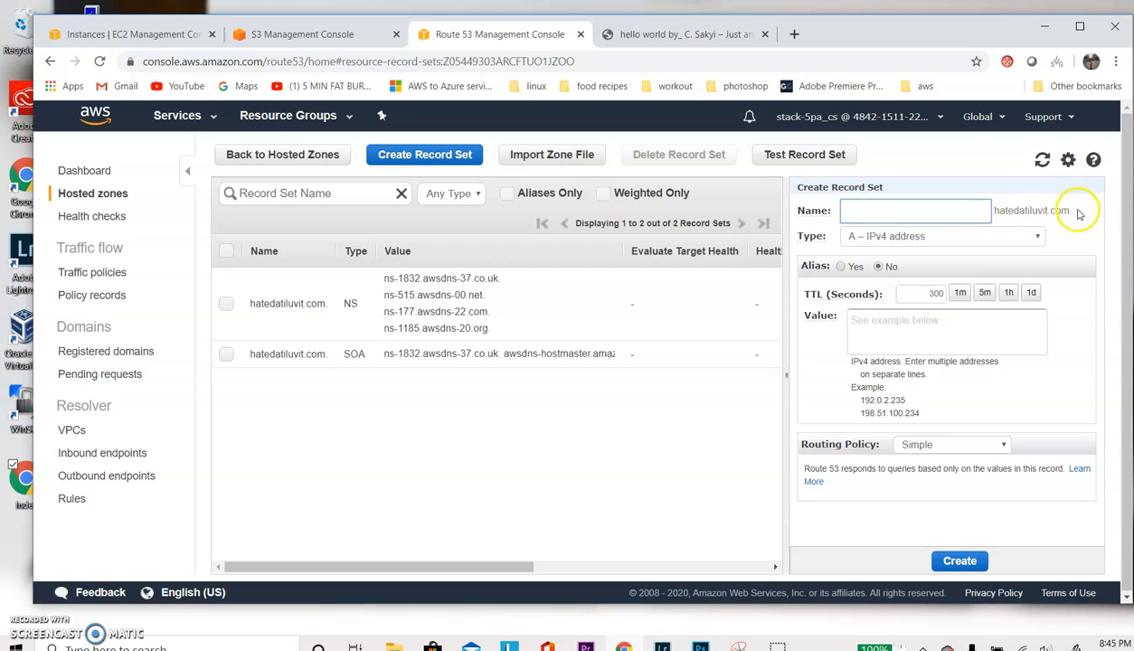
pyautogui.click(842, 266)
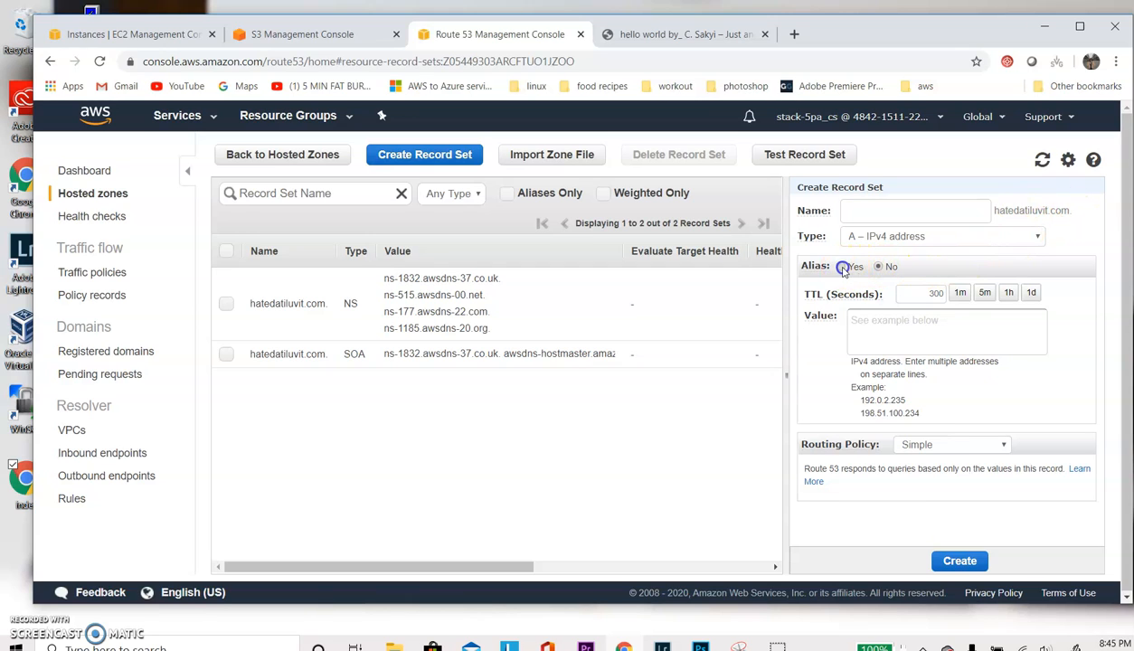
pyautogui.click(924, 298)
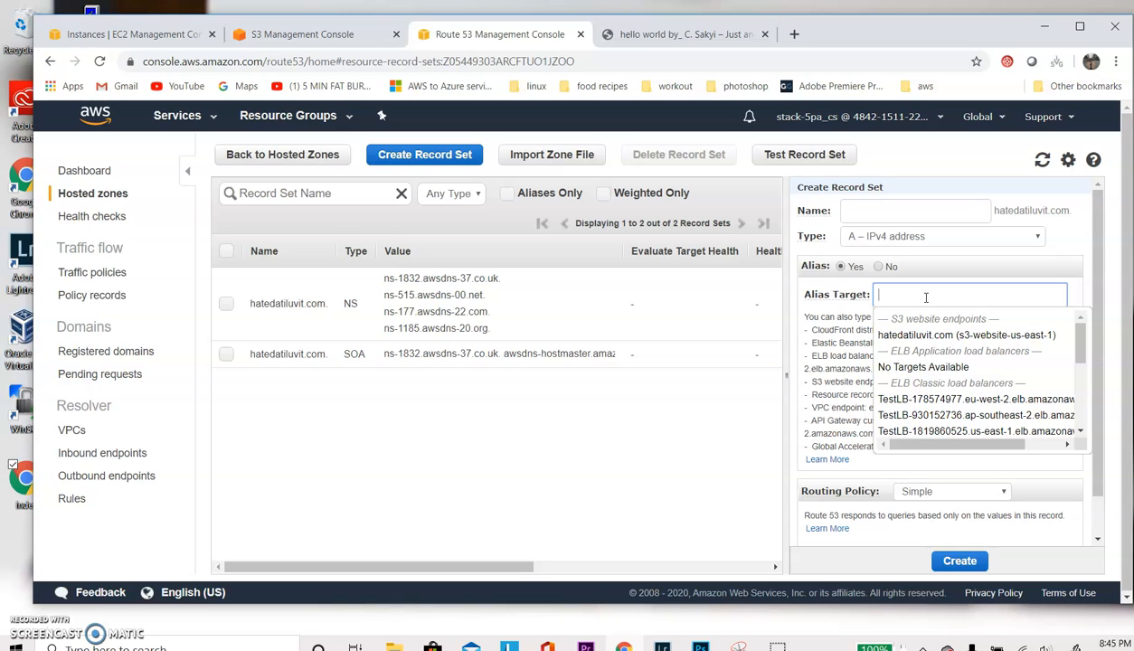
pyautogui.click(928, 334)
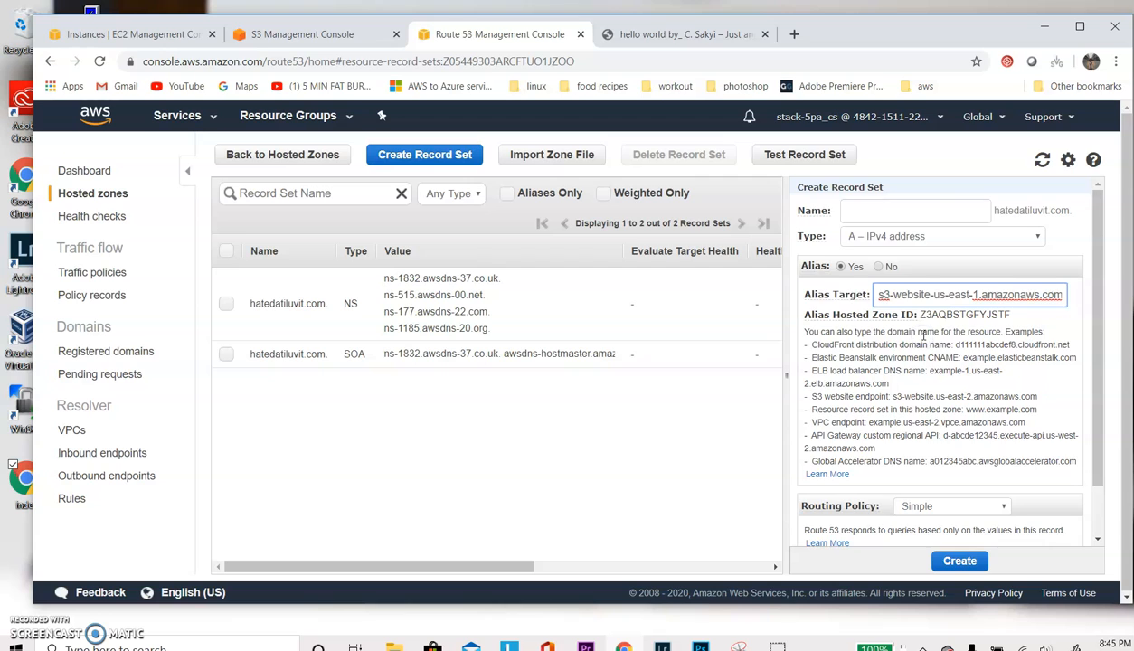
pyautogui.scroll(-1, 924, 337)
pyautogui.click(961, 561)
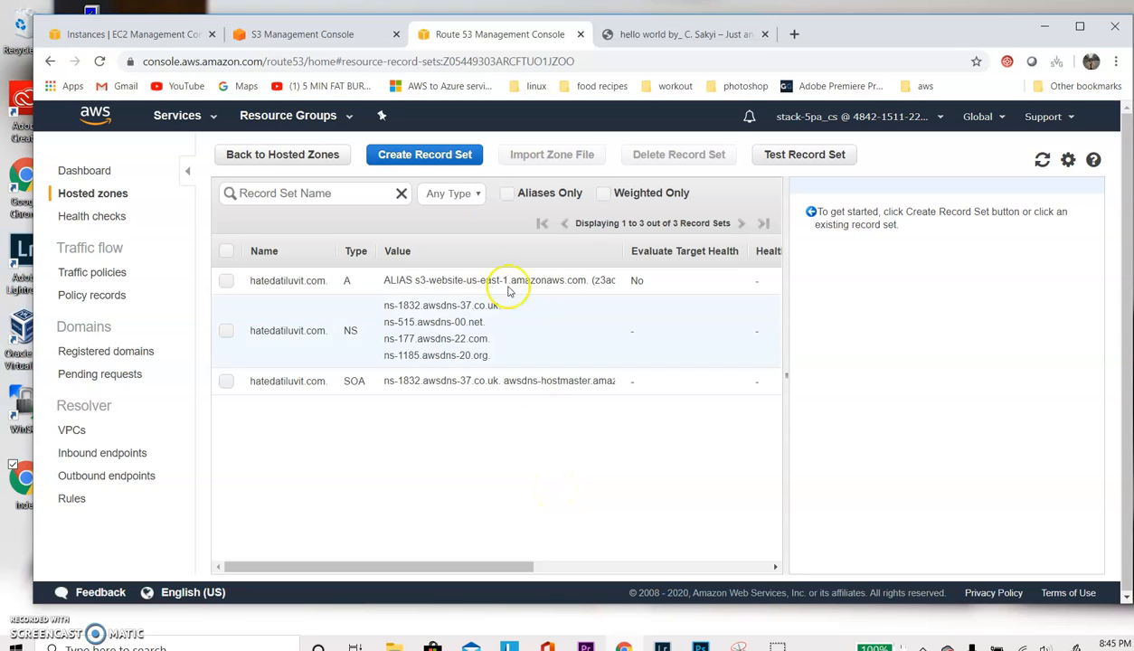
pyautogui.click(404, 166)
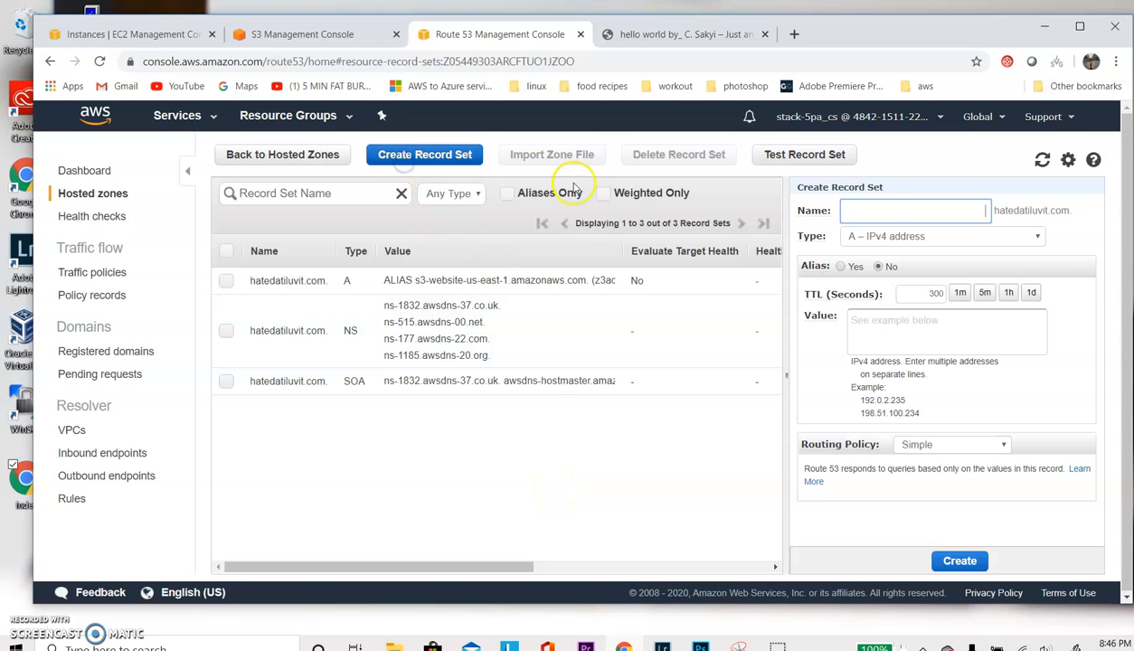
pyautogui.click(884, 211)
pyautogui.write('www')
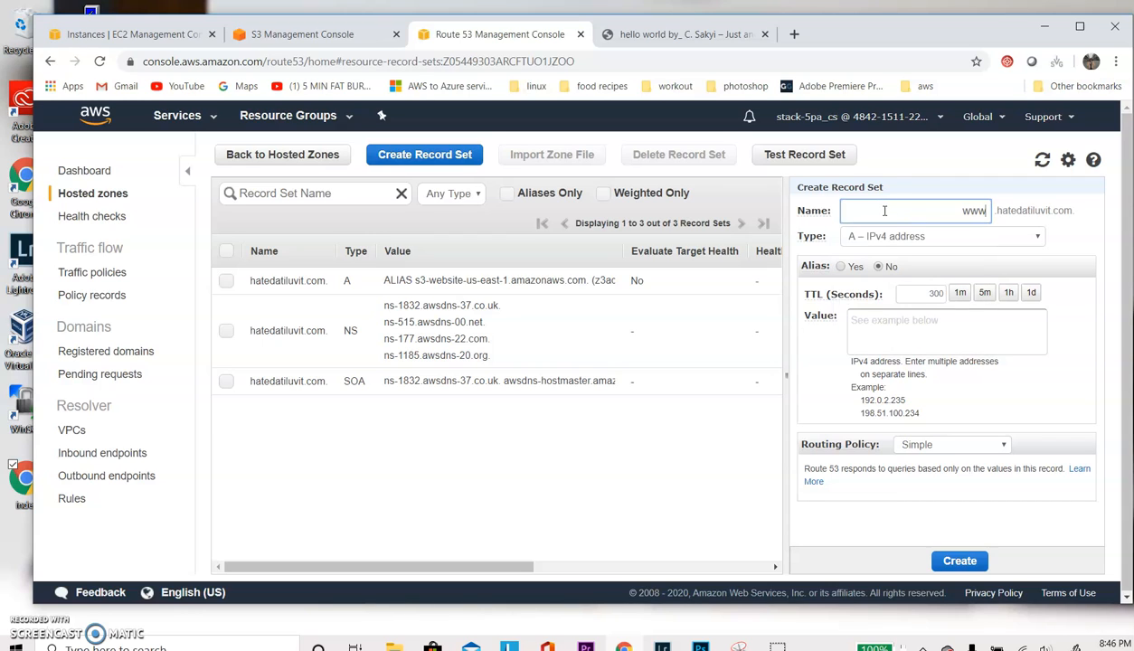
pyautogui.click(841, 267)
pyautogui.click(895, 297)
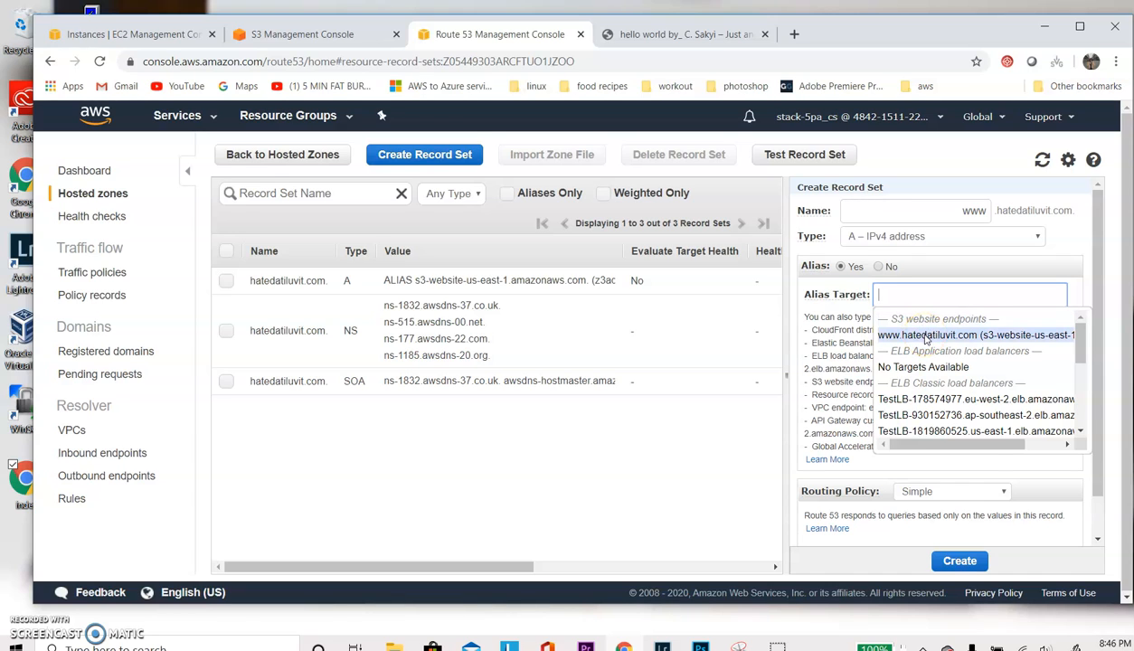
pyautogui.click(926, 336)
pyautogui.click(954, 561)
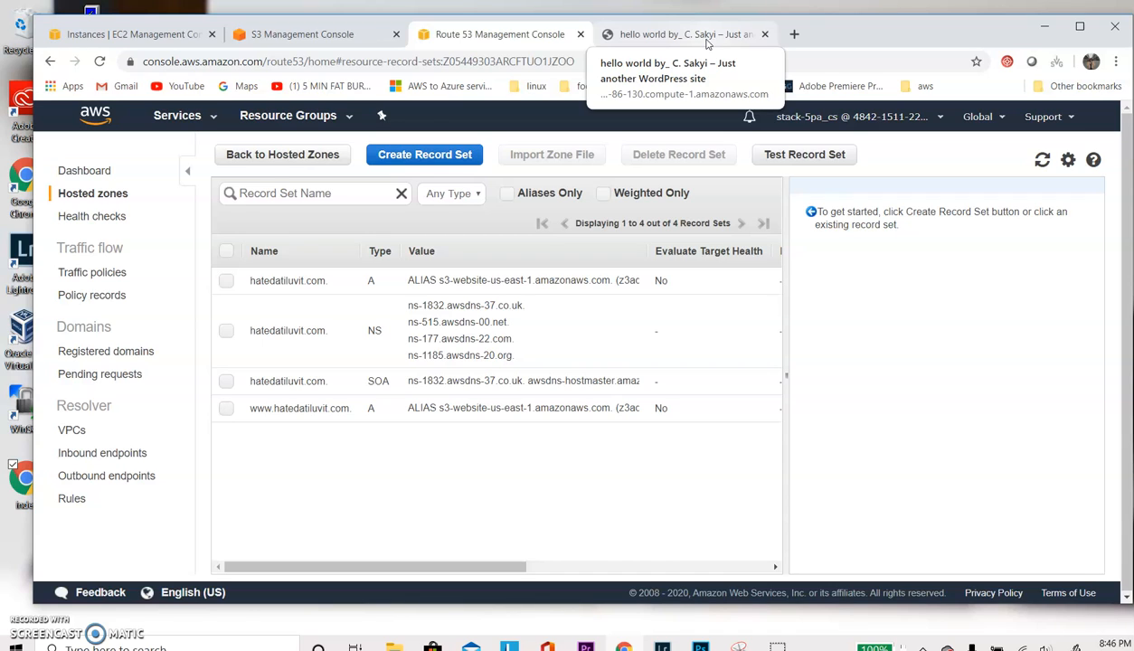
pyautogui.click(794, 33)
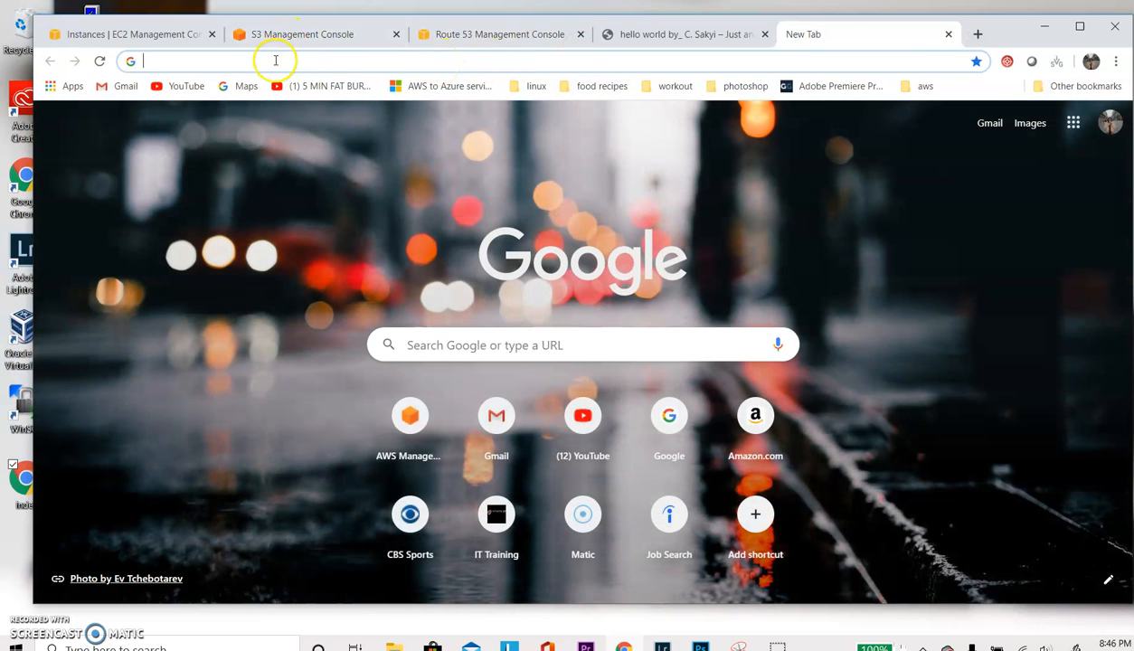
pyautogui.click(276, 61)
pyautogui.write('ht')
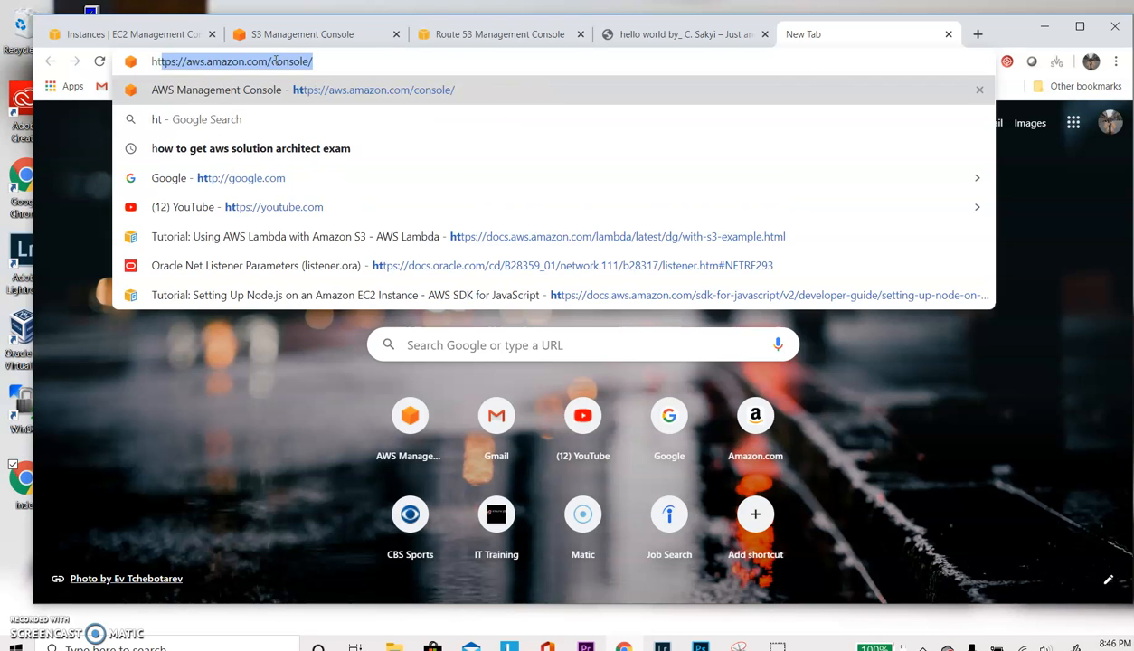
pyautogui.write('tp://hateda')
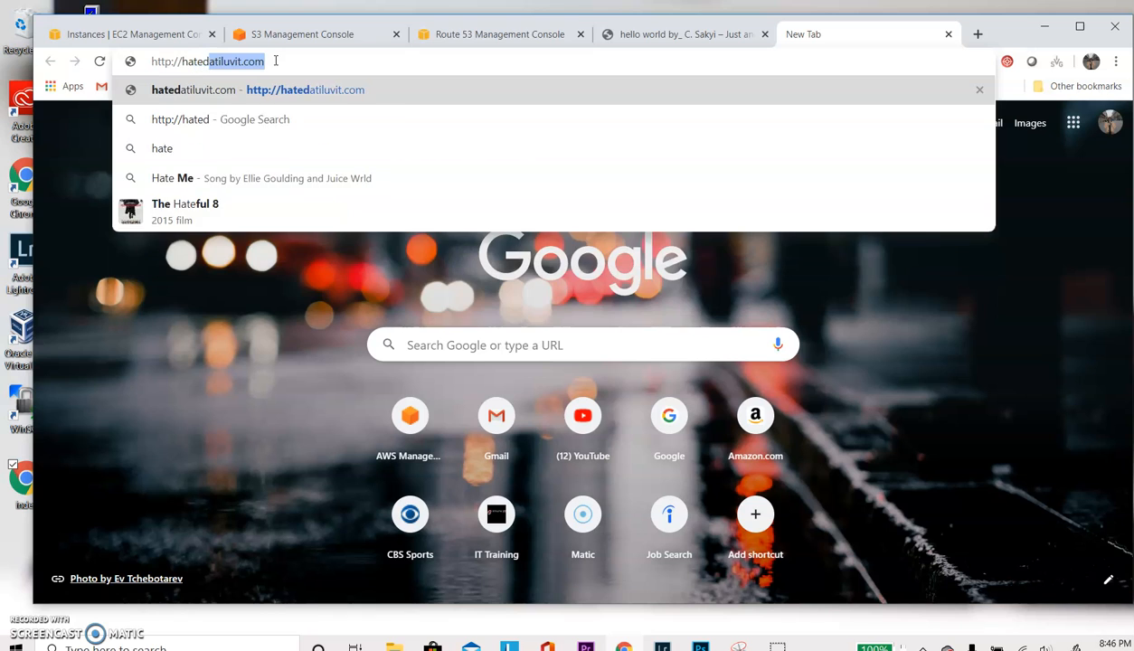
pyautogui.press('BackSpace')
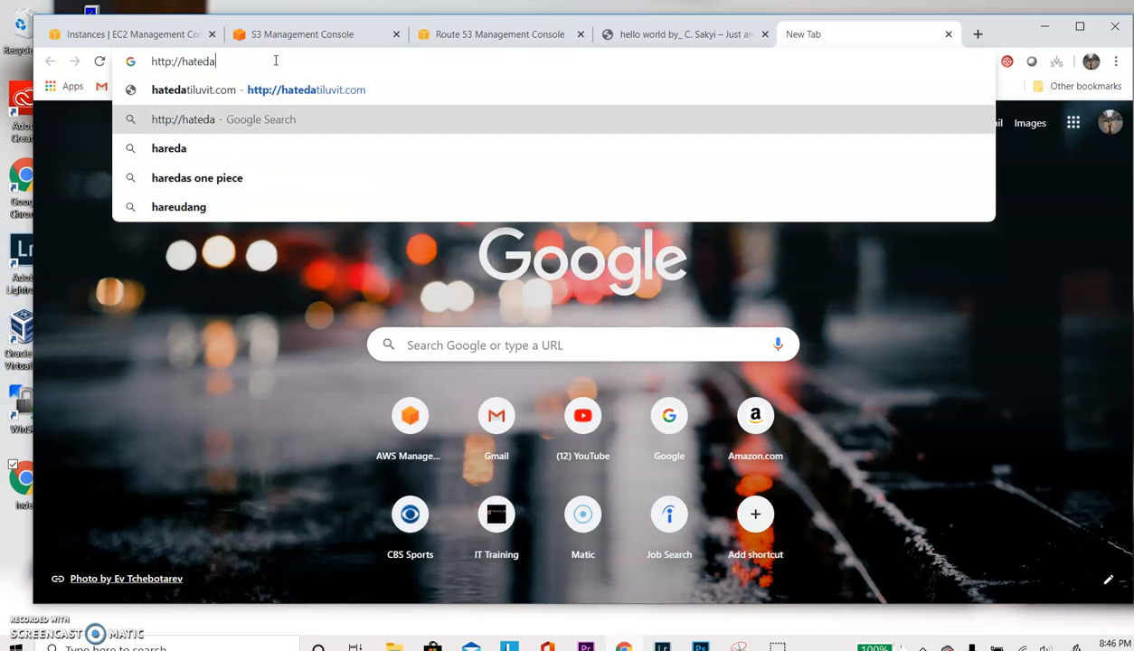
pyautogui.write('tiluvit.com')
pyautogui.press('Return')
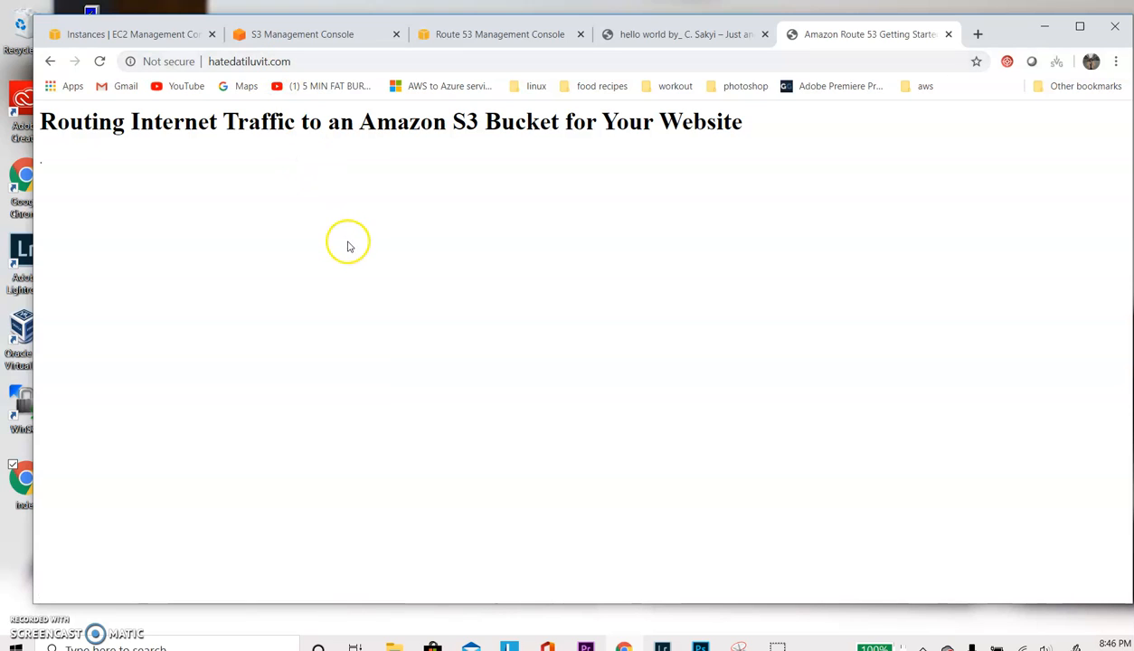
pyautogui.click(218, 65)
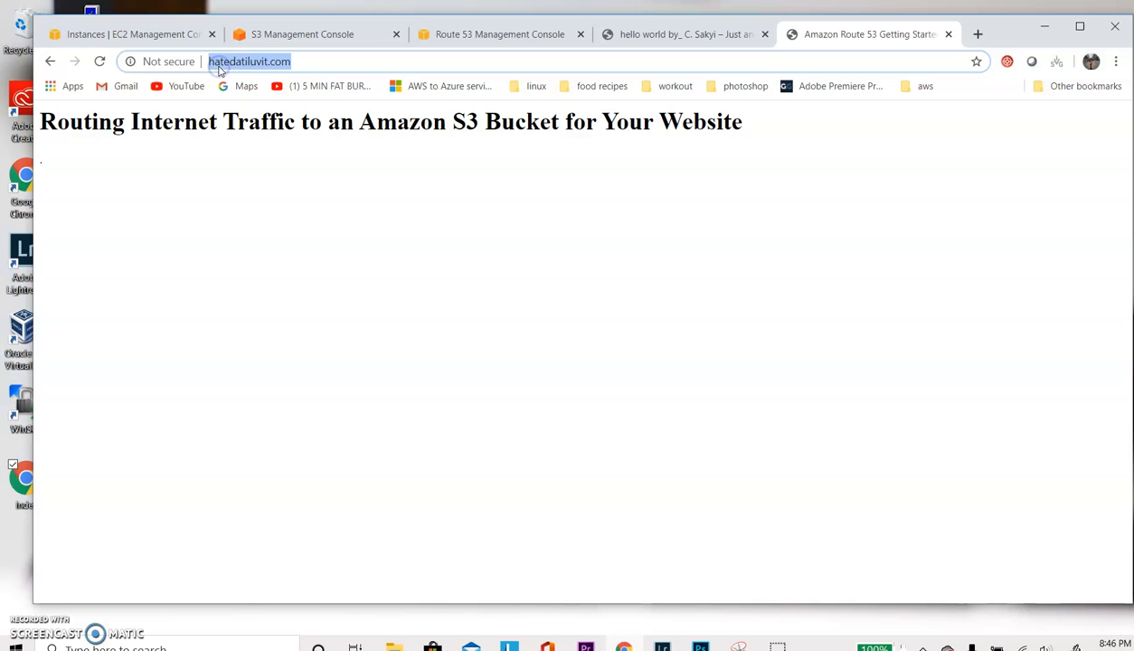
pyautogui.write('www.')
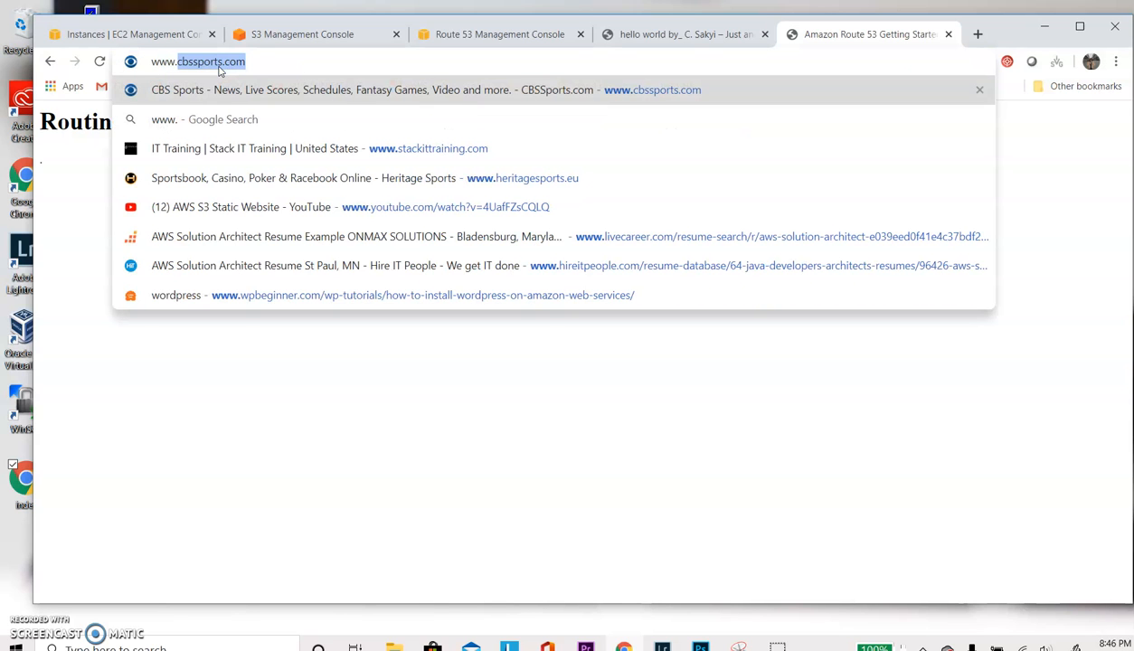
pyautogui.write('hated')
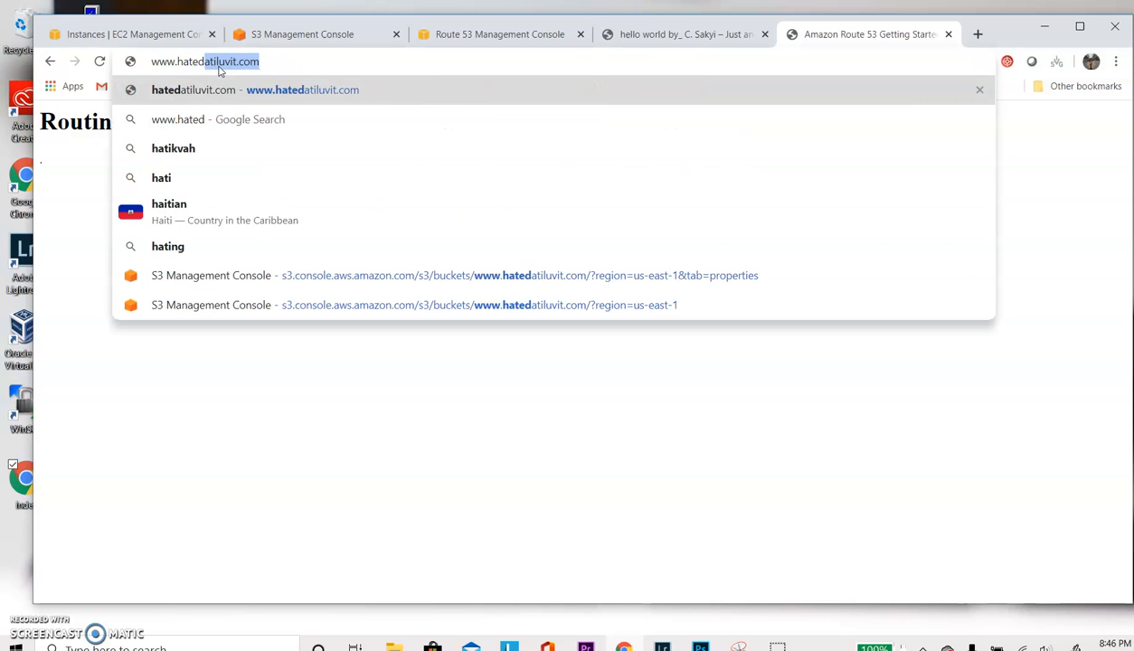
pyautogui.click(234, 89)
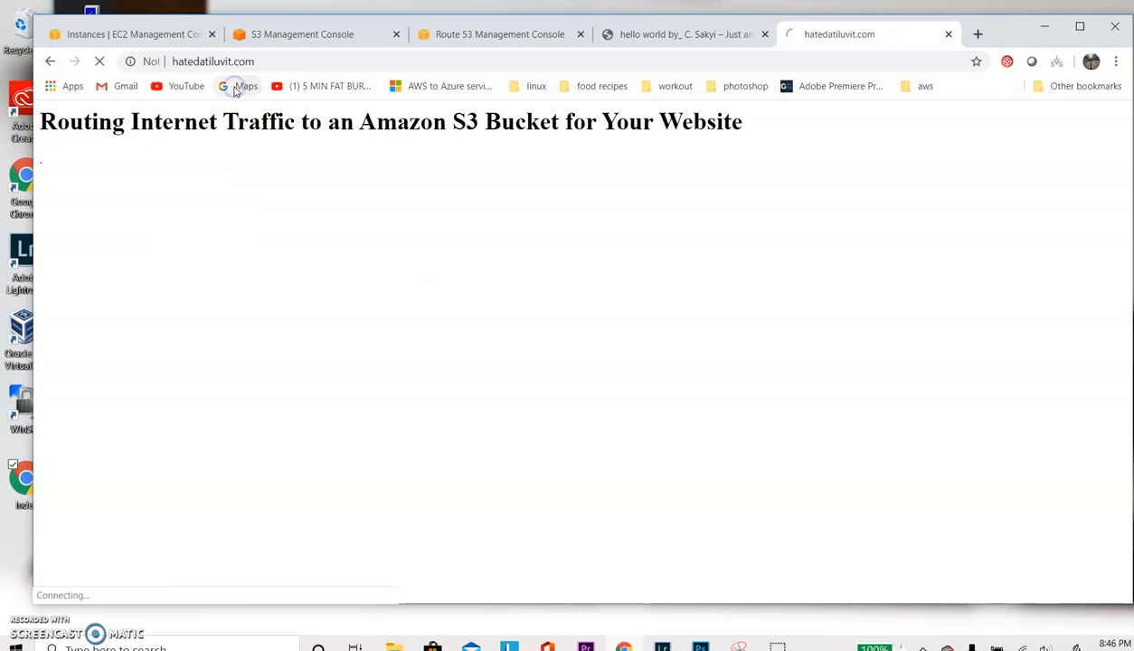